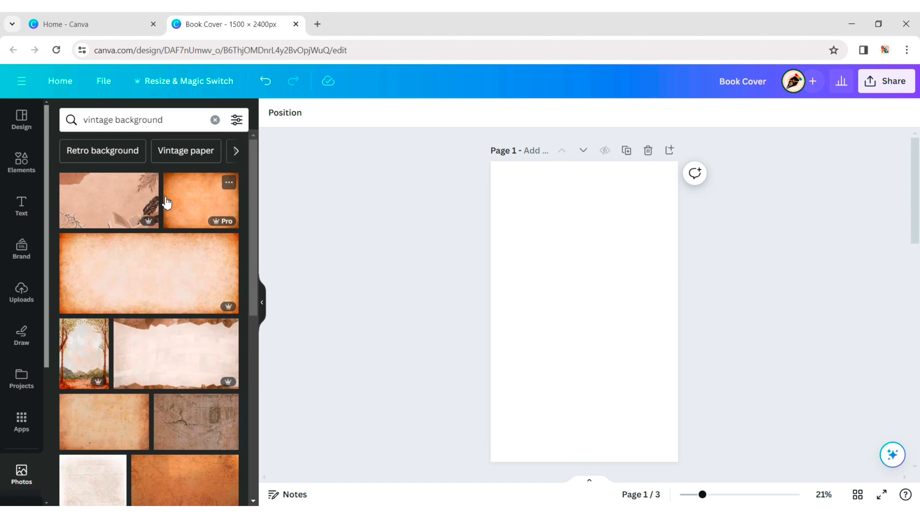
Browse the vintage background photos and add the dark-edged brown texture to page 1
scroll(175, 267, "down", 10)
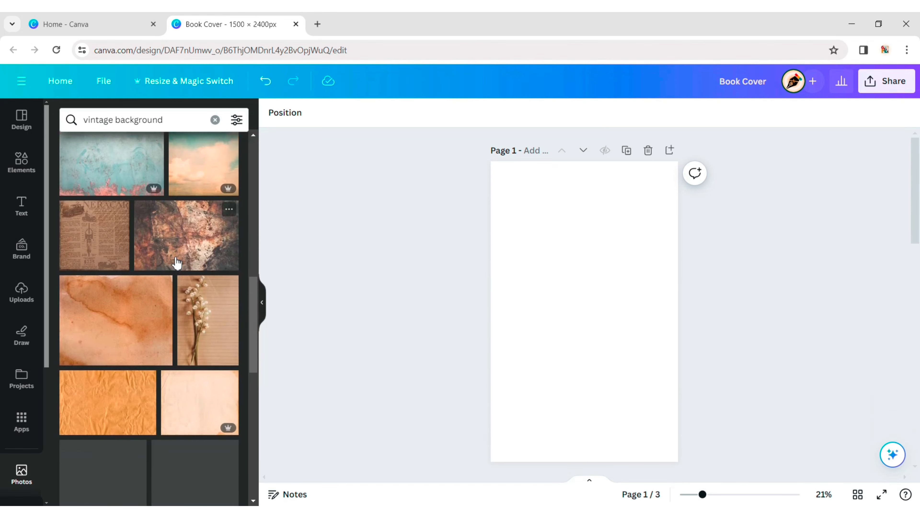
scroll(176, 262, "down", 5)
scroll(178, 260, "down", 8)
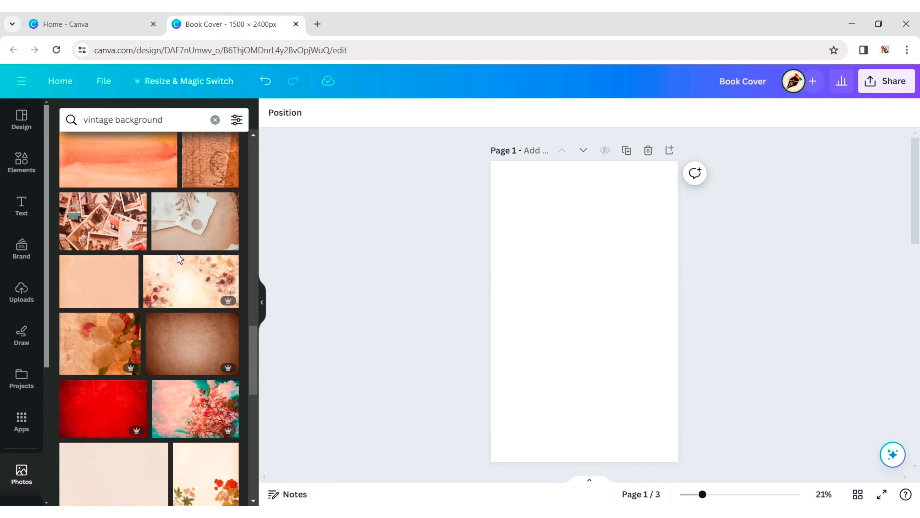
left_click(182, 346)
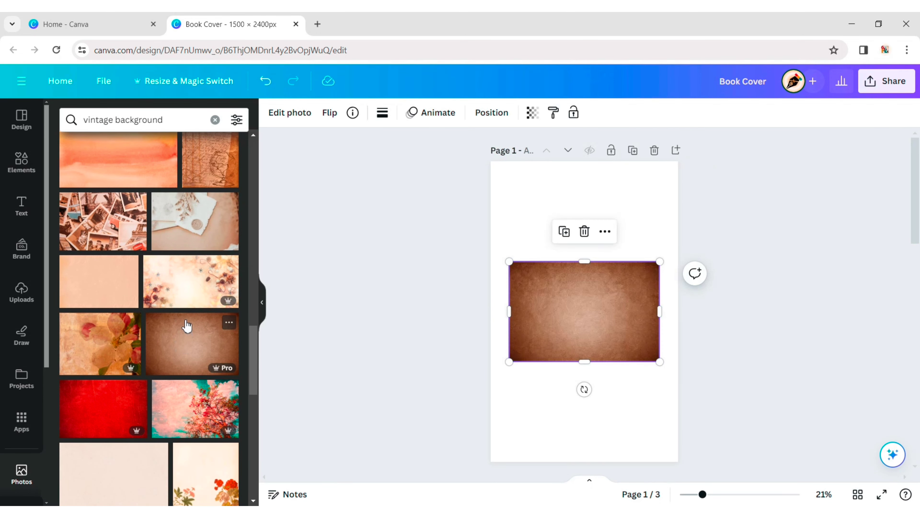
Rotate the brown texture photo to portrait orientation and set it as the page background
left_click_drag(585, 390, 614, 319)
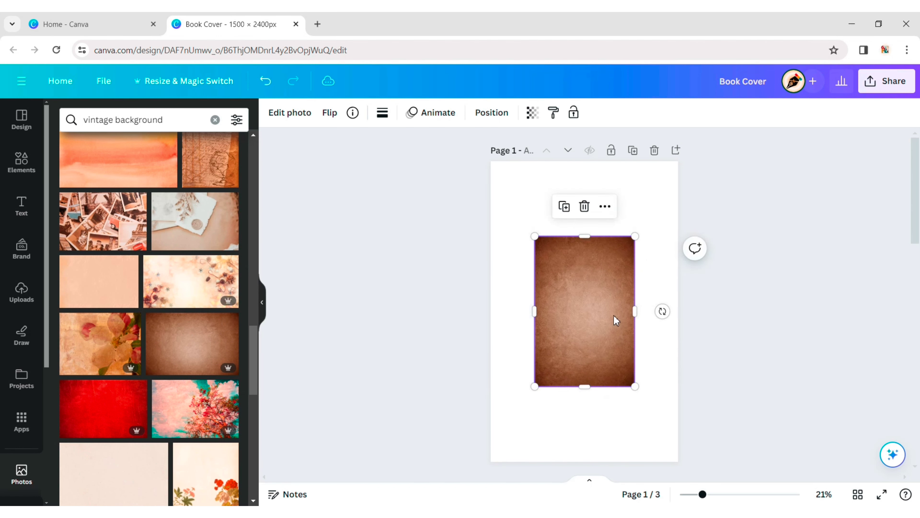
right_click(614, 319)
left_click(688, 461)
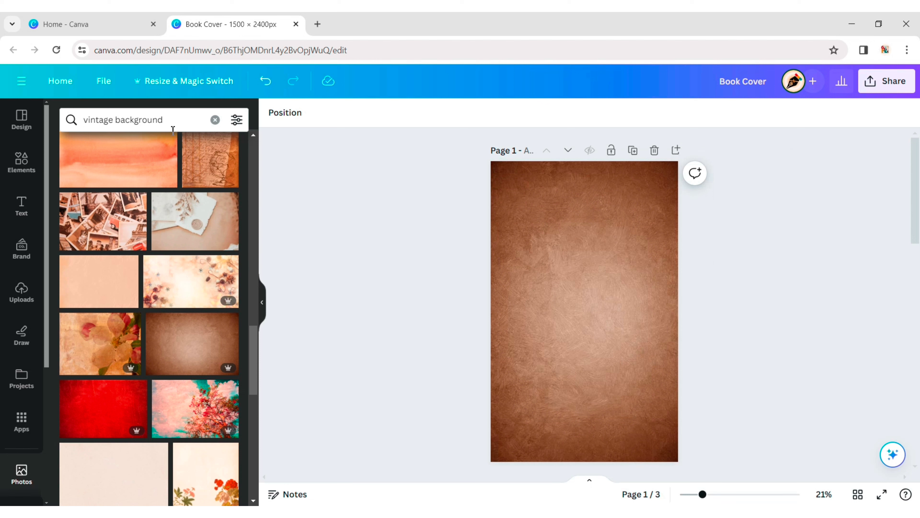
Search the design elements for "vintage floral pattern"
left_click(174, 119)
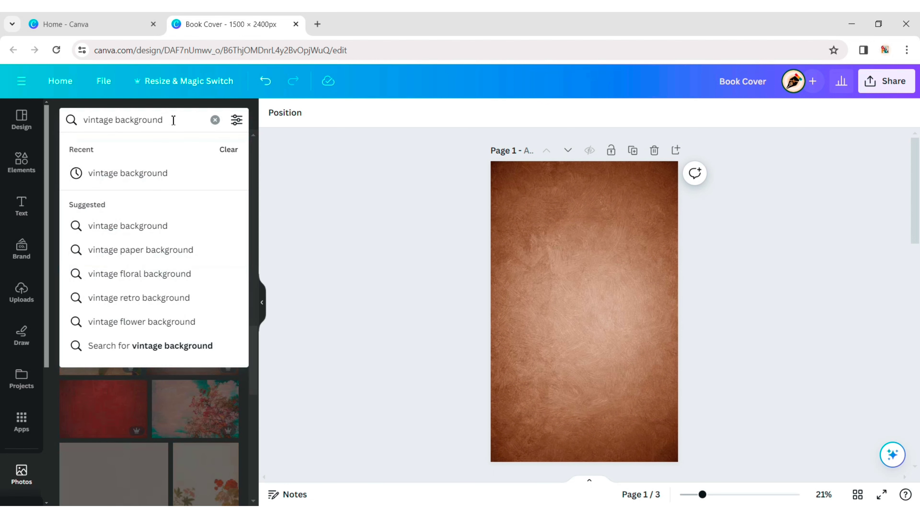
left_click(21, 161)
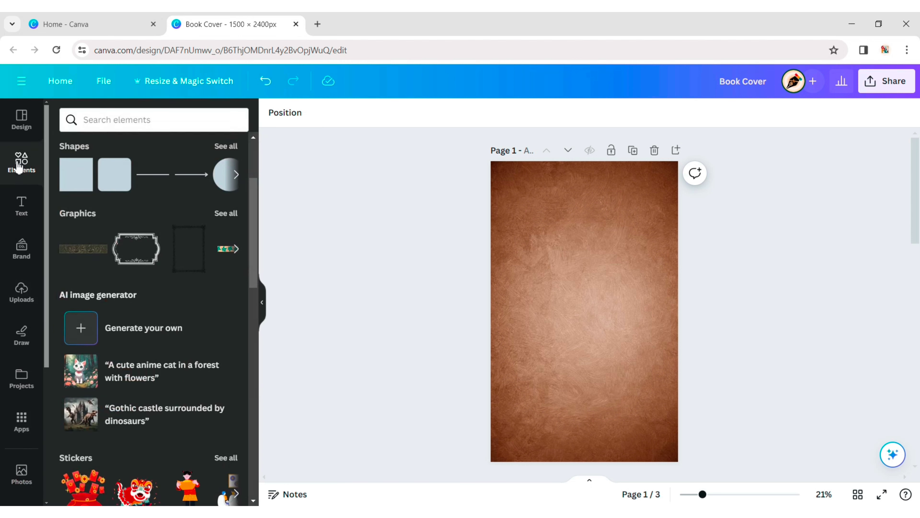
left_click(118, 119)
type("vintag")
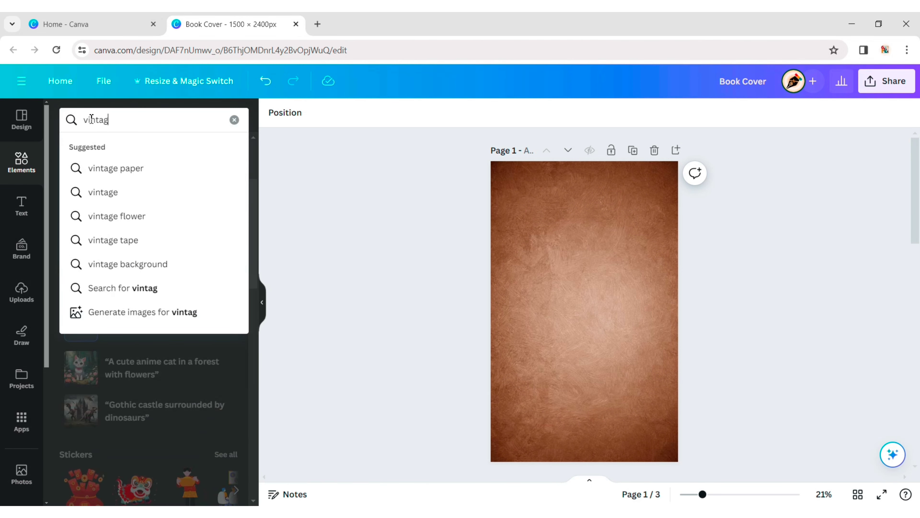
type("e floral")
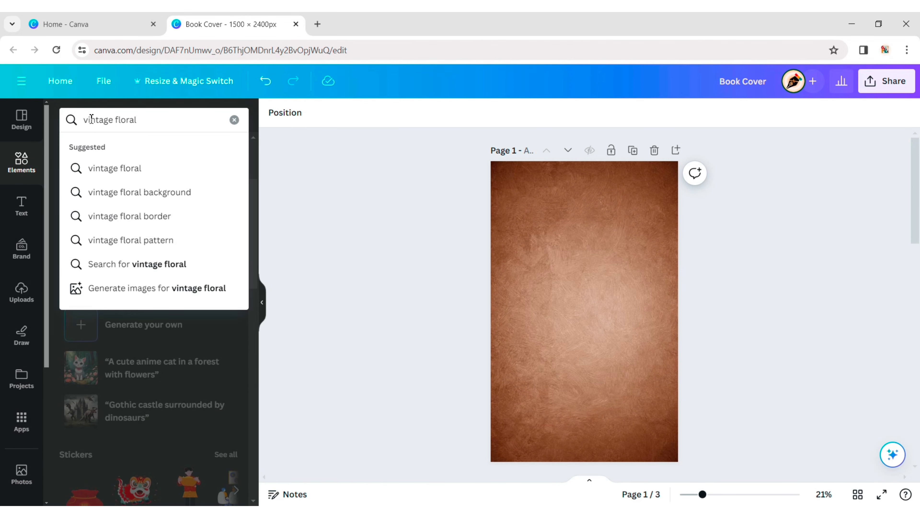
type(" pattern")
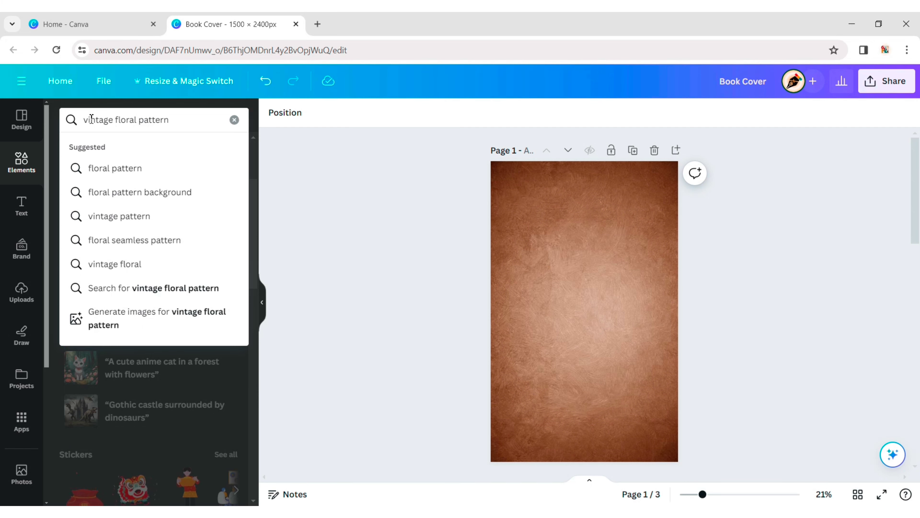
key("Return")
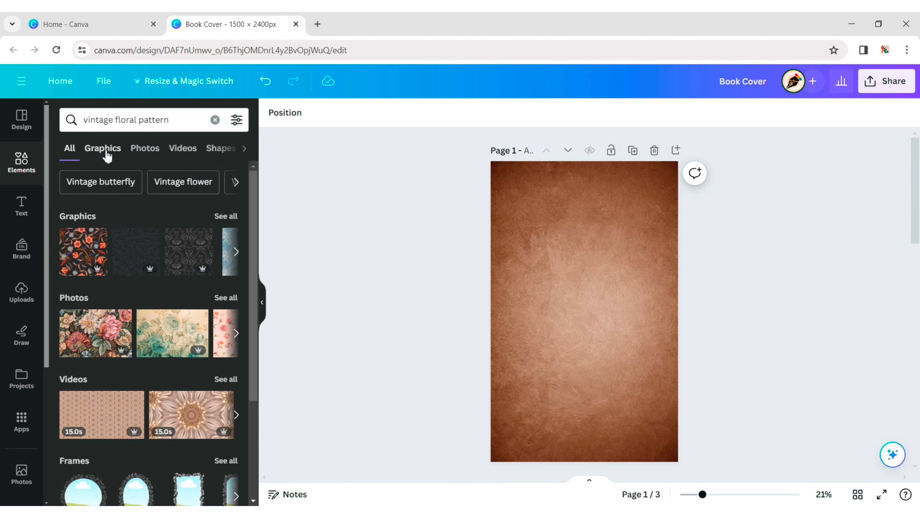
Add the black floral border graphic and place it along the page's bottom edge, with its lower half off the page
left_click(106, 151)
left_click(92, 361)
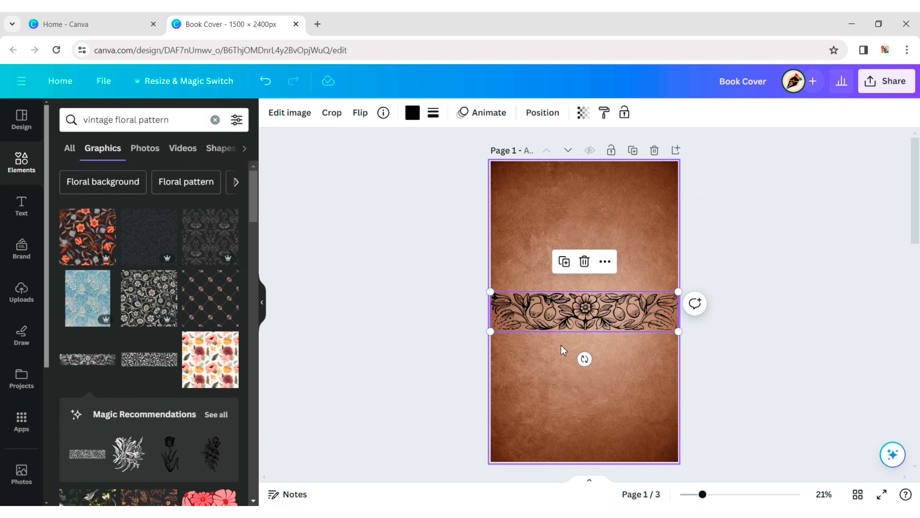
left_click_drag(588, 314, 595, 463)
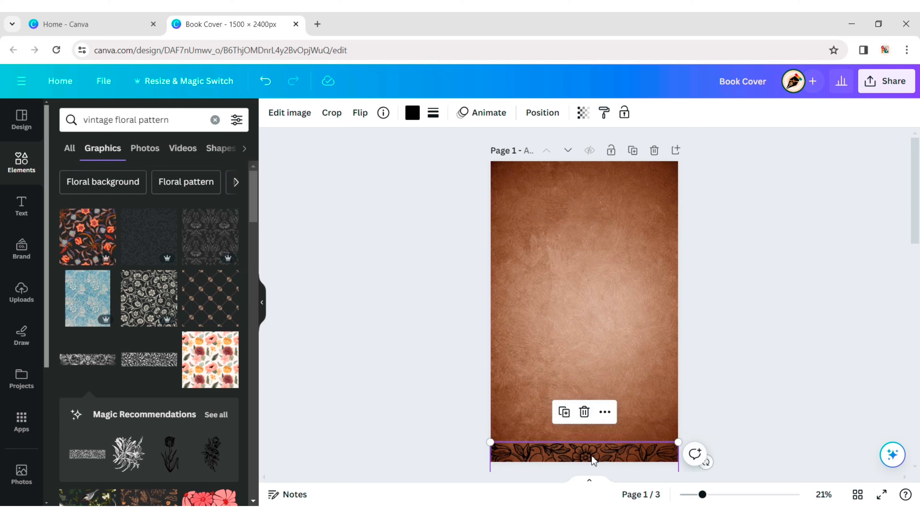
left_click(445, 393)
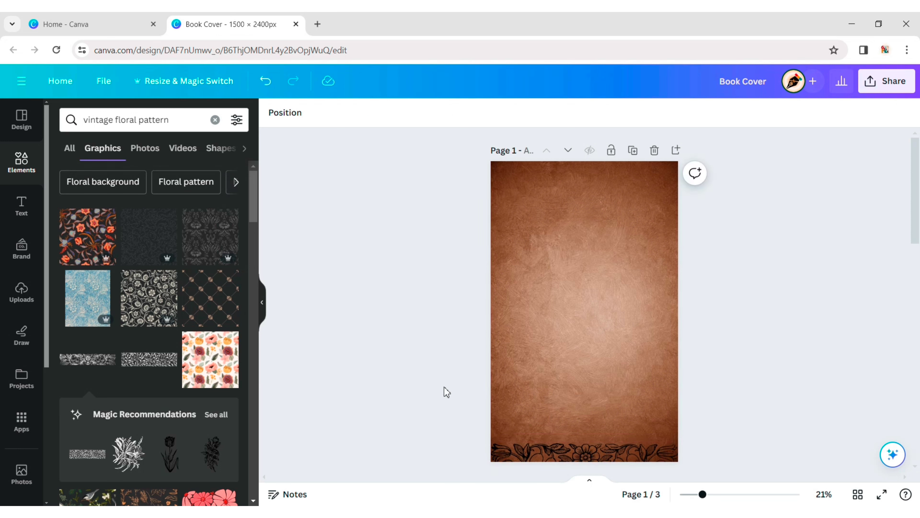
Search the elements for "mughal natural motif" and limit the results to graphics
left_click(215, 119)
type("mugh")
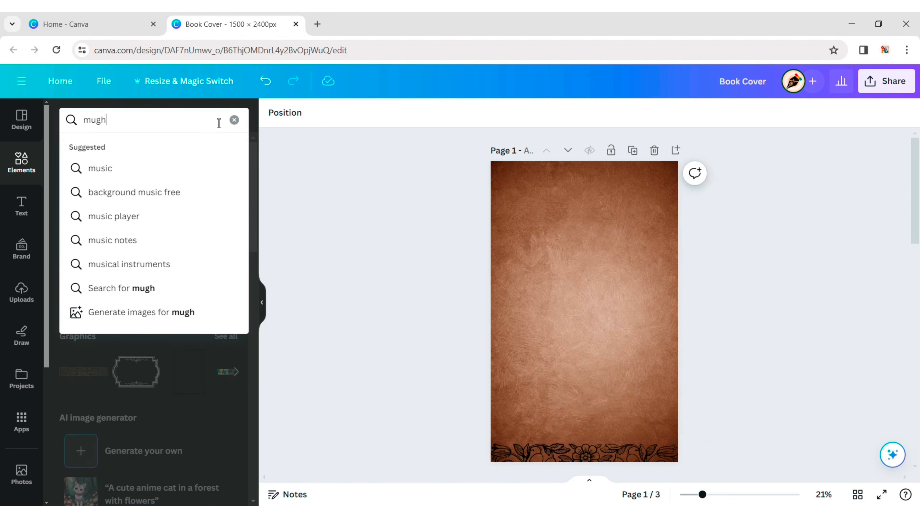
type("al natural")
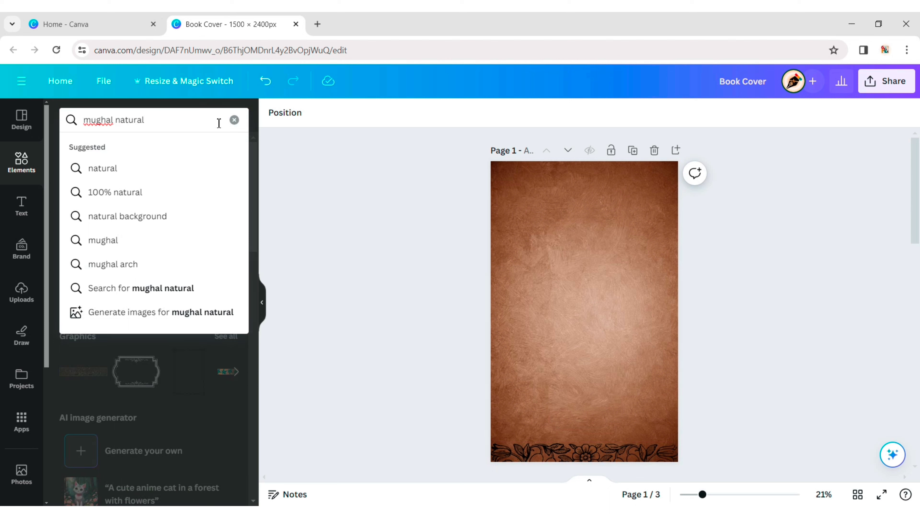
type(" motif")
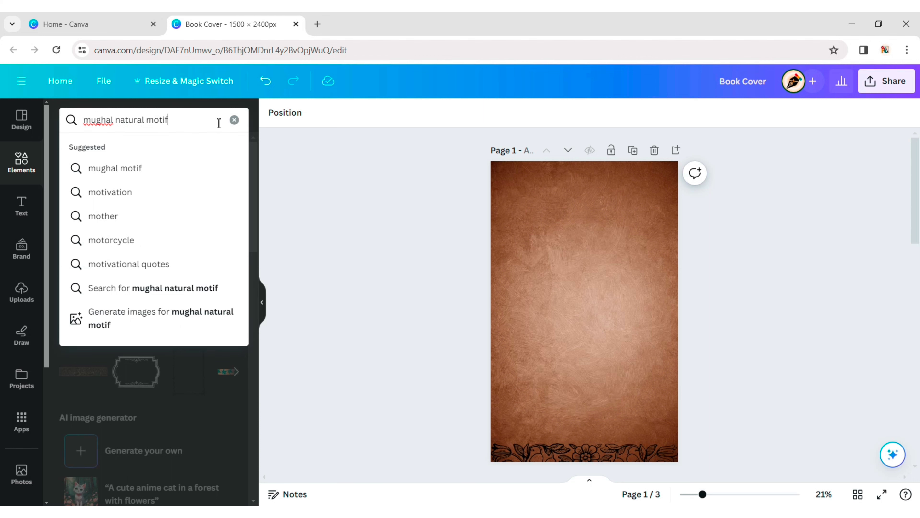
key("Return")
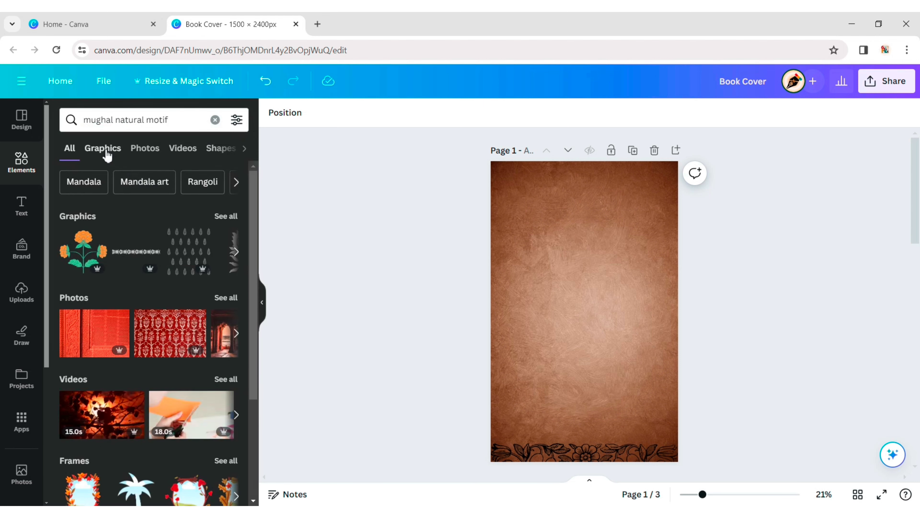
left_click(105, 148)
Add the cream floral corner ornament, rotate it a quarter turn and place it near the page's upper-left corner
scroll(163, 306, "down", 8)
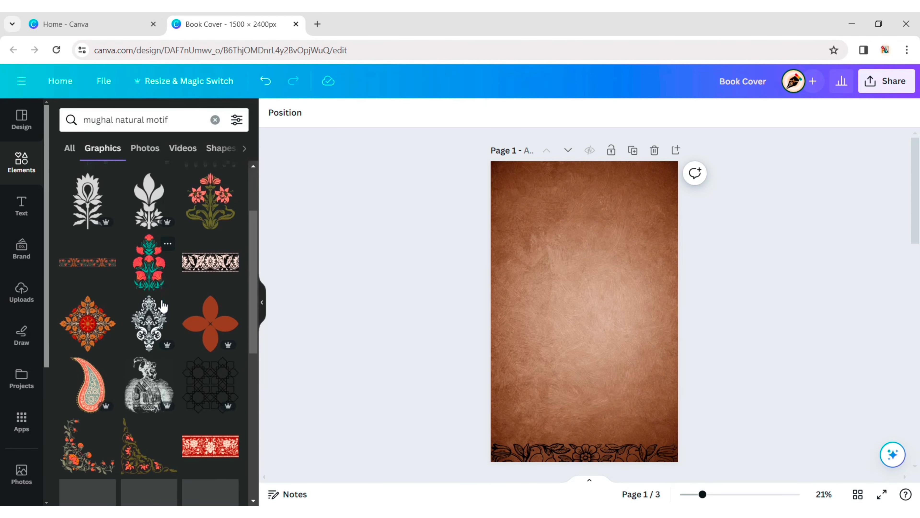
scroll(163, 307, "down", 2)
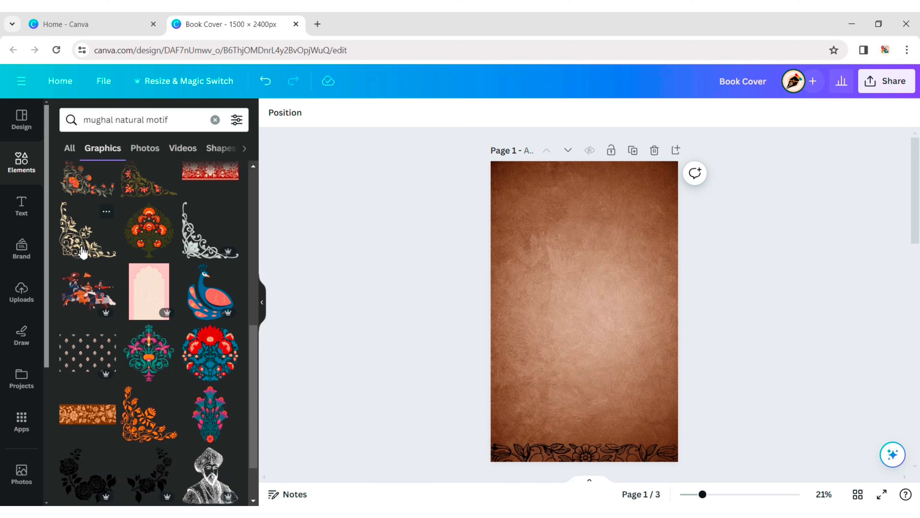
left_click(83, 252)
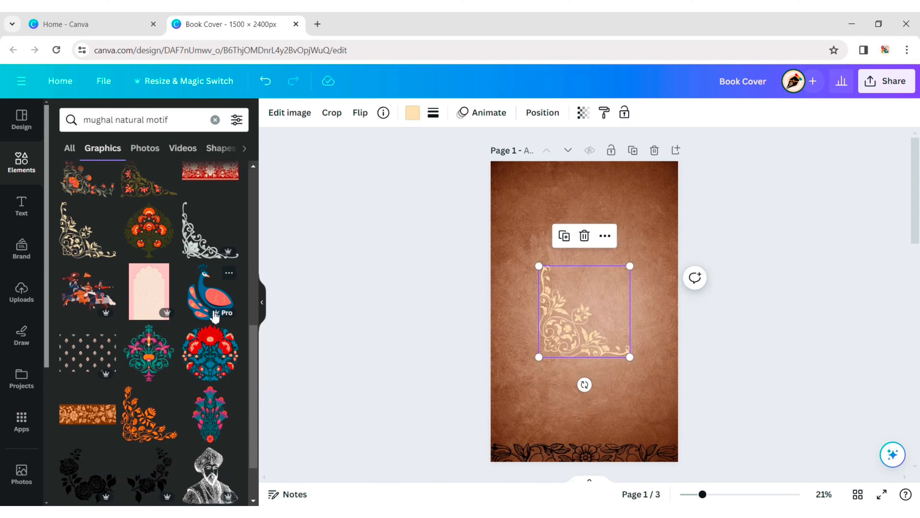
left_click_drag(584, 312, 565, 236)
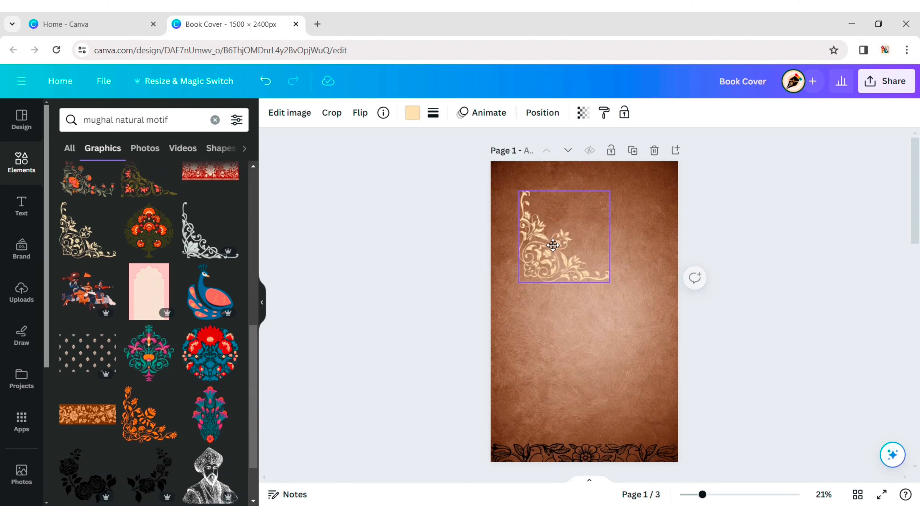
left_click_drag(563, 298, 492, 229)
left_click_drag(557, 220, 531, 218)
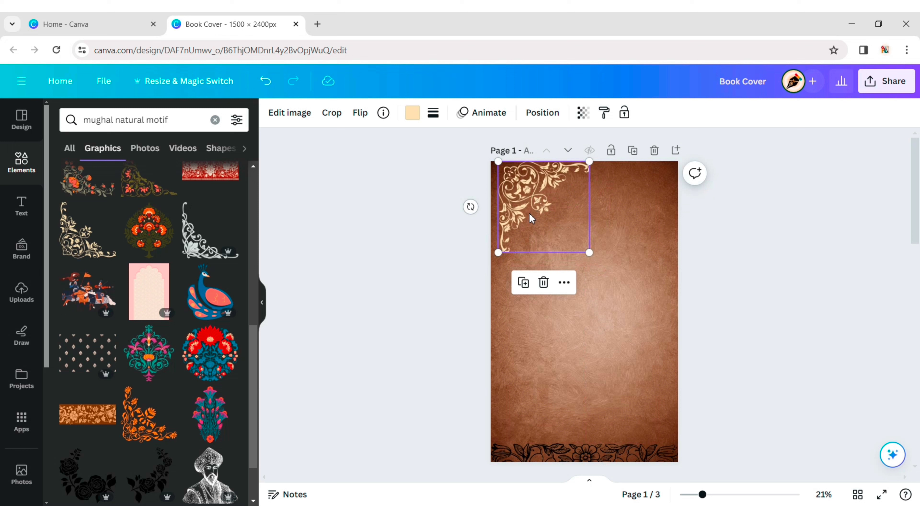
Duplicate the cream corner ornament and flip the copy so it mirrors the original left to right
left_click(523, 283)
left_click(360, 113)
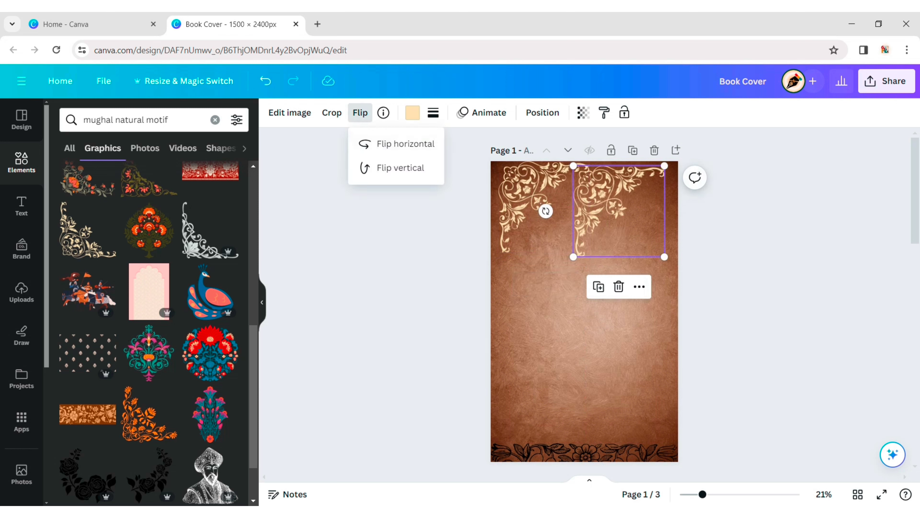
left_click(384, 144)
left_click(404, 163)
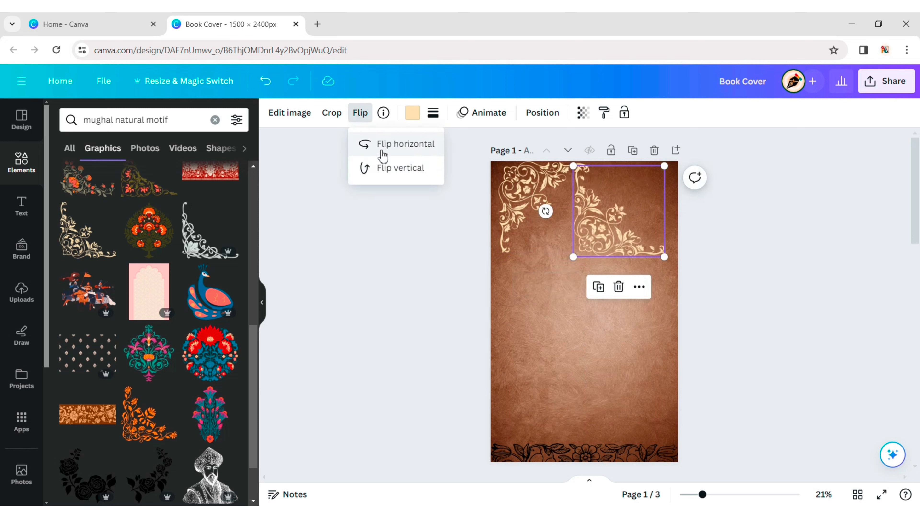
left_click(393, 169)
left_click(391, 145)
Place the mirrored ornament in the page's upper-right corner and align the original opposite it, meeting at the vertical centre line
left_click_drag(620, 193, 631, 188)
left_click(554, 206)
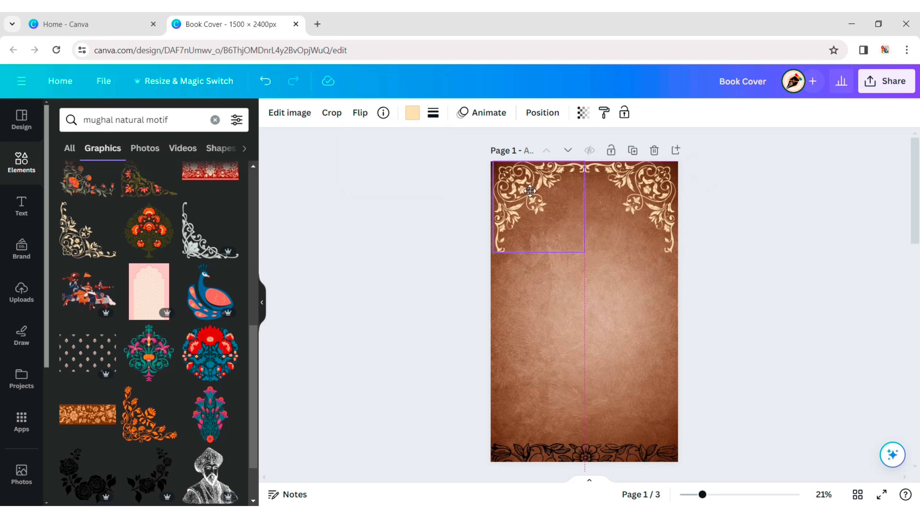
left_click(392, 286)
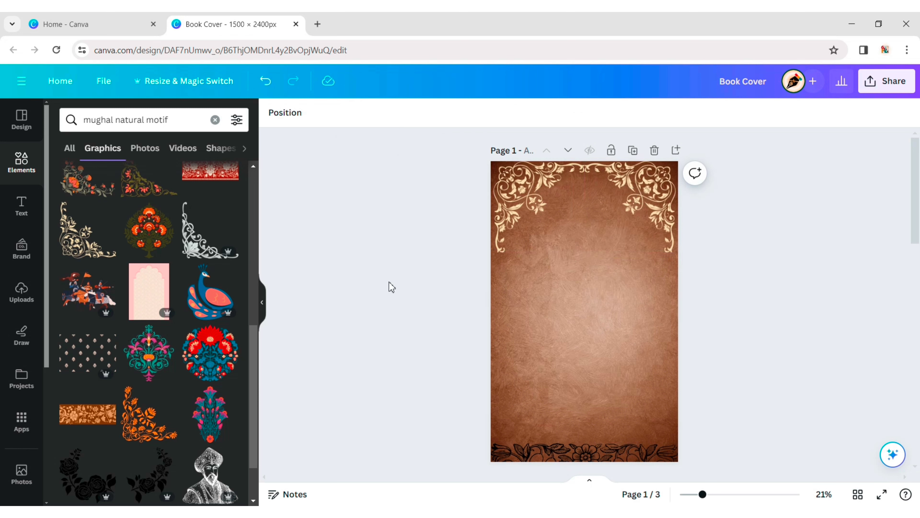
Search the photo library for "vintage portrait"
left_click(21, 473)
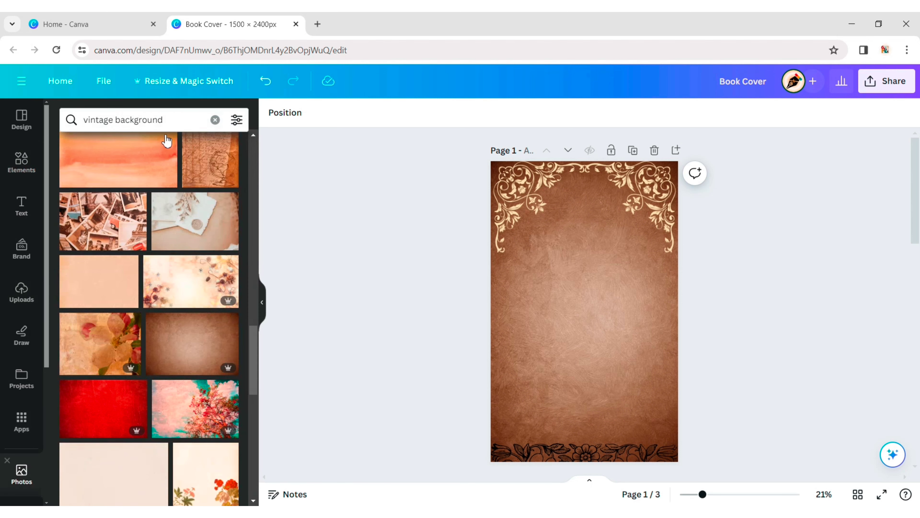
left_click(215, 119)
type("vintag")
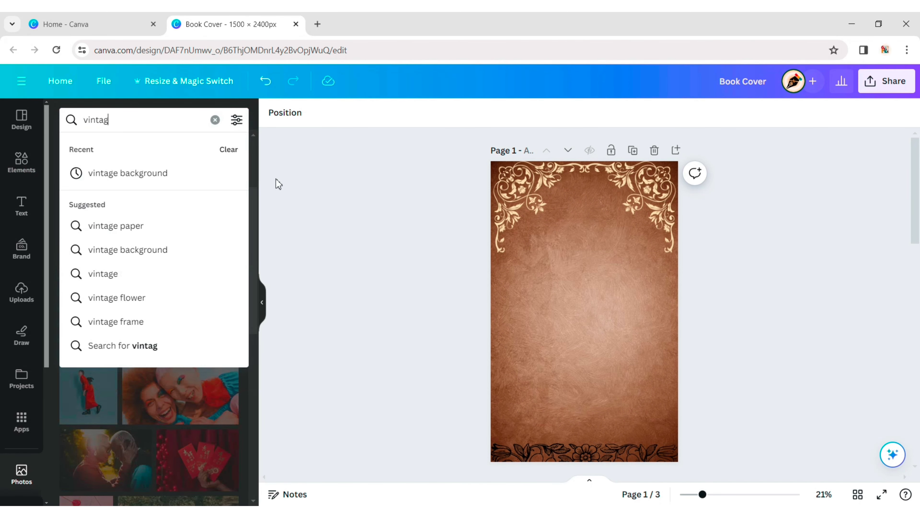
type("e portrait")
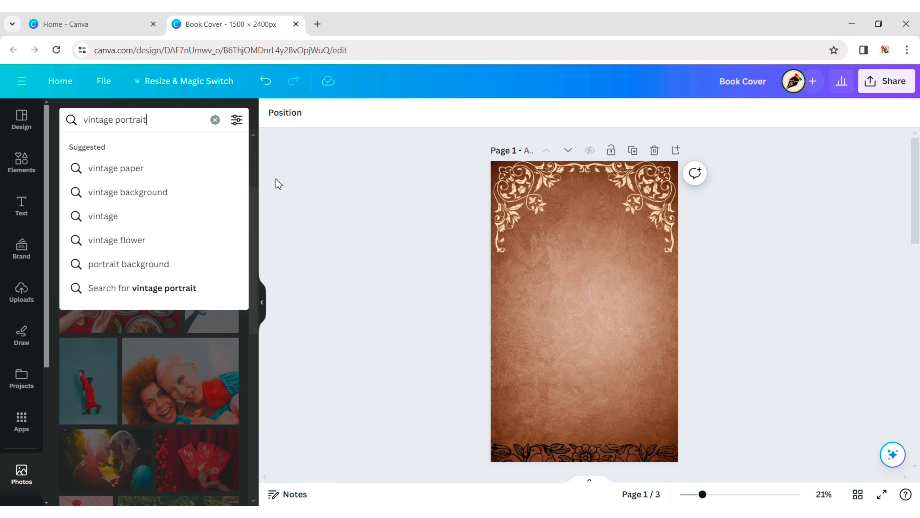
key("Return")
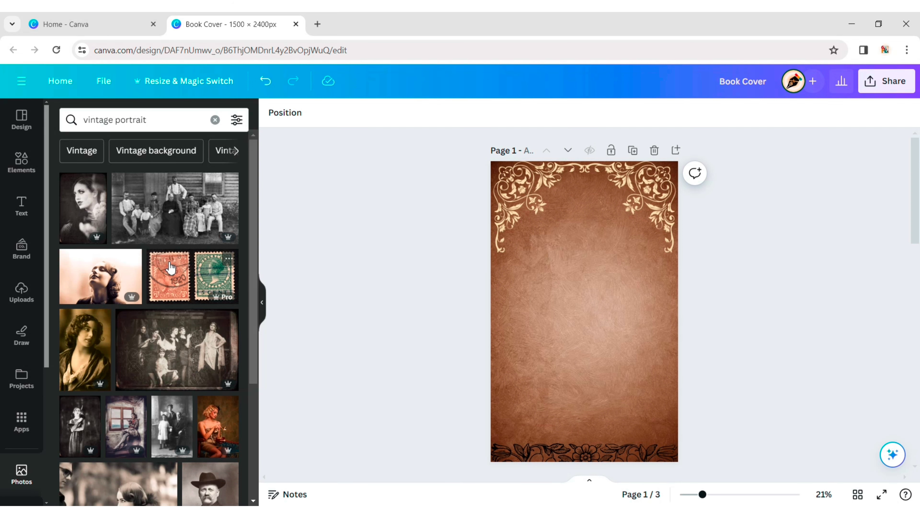
Add the sepia portrait of the girl with a headband and rose to the page, and remove the photo's background
scroll(173, 268, "down", 6)
scroll(173, 268, "down", 3)
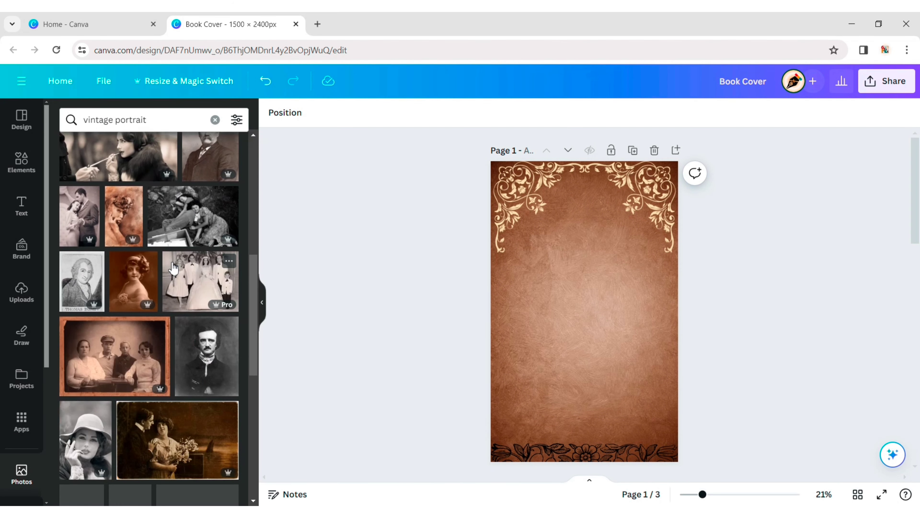
left_click(134, 284)
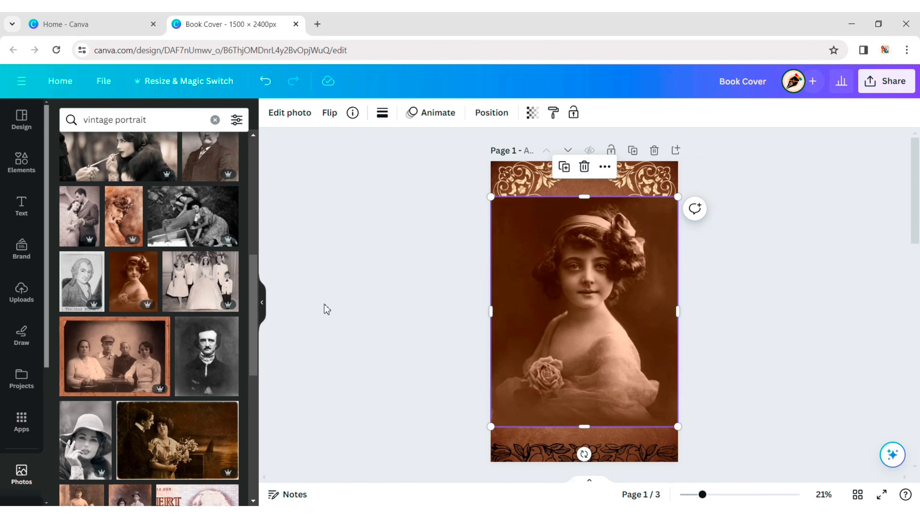
left_click(282, 113)
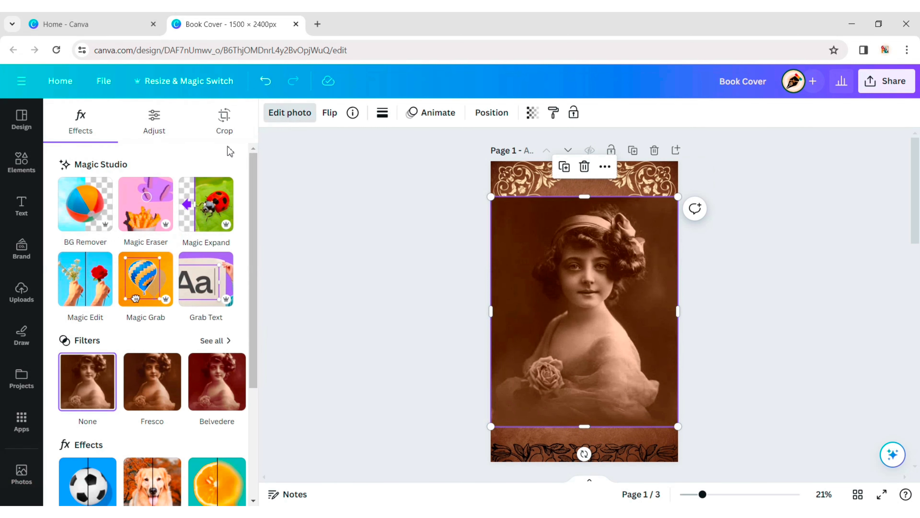
left_click(83, 216)
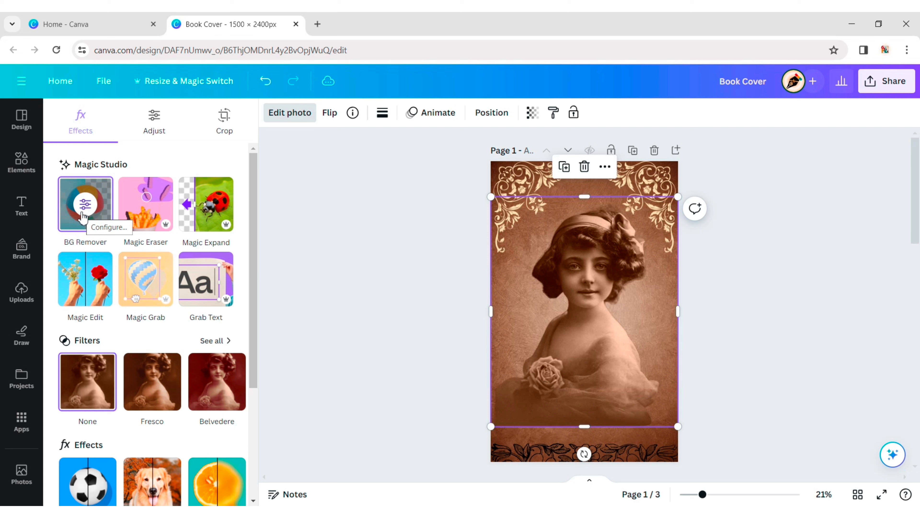
Scale the portrait down slightly and centre it horizontally on the page below the cream corner ornaments
left_click_drag(492, 428, 520, 394)
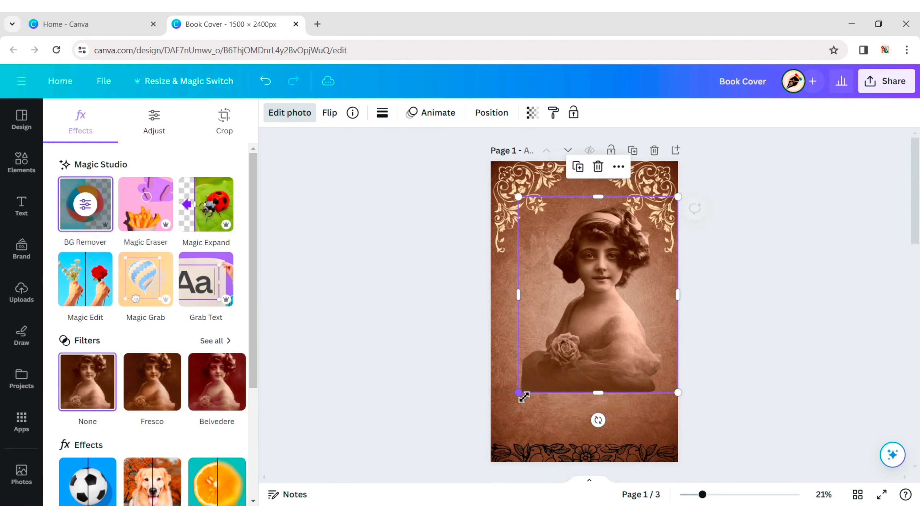
left_click_drag(601, 319, 587, 337)
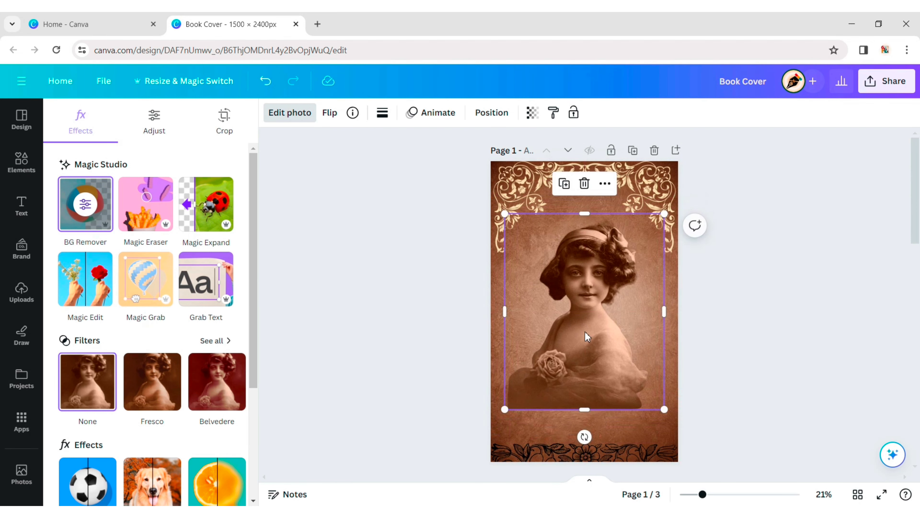
Adjust the portrait's light by setting brightness to 8 and contrast to -20
left_click(163, 122)
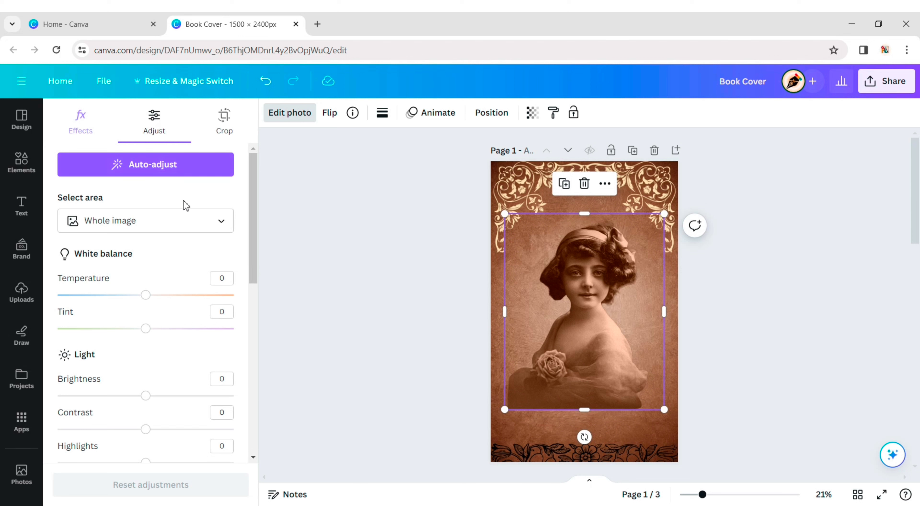
scroll(163, 345, "down", 3)
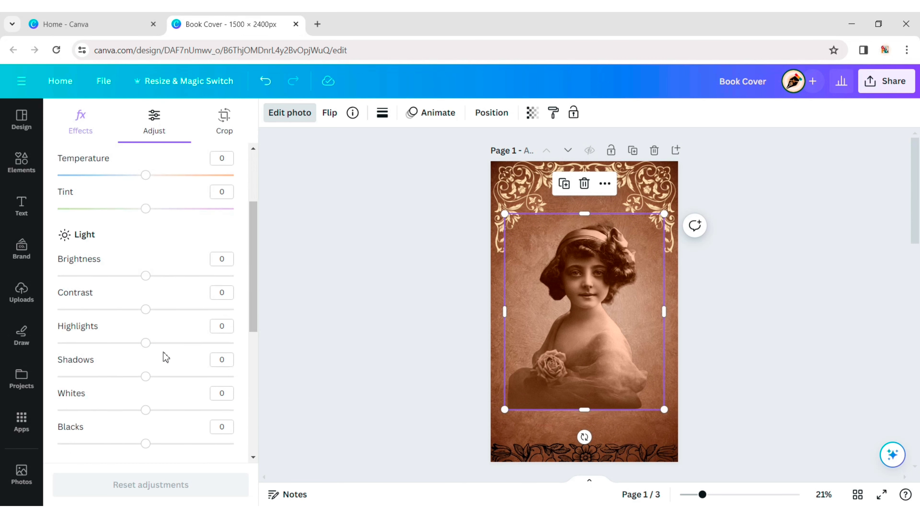
left_click_drag(145, 276, 134, 318)
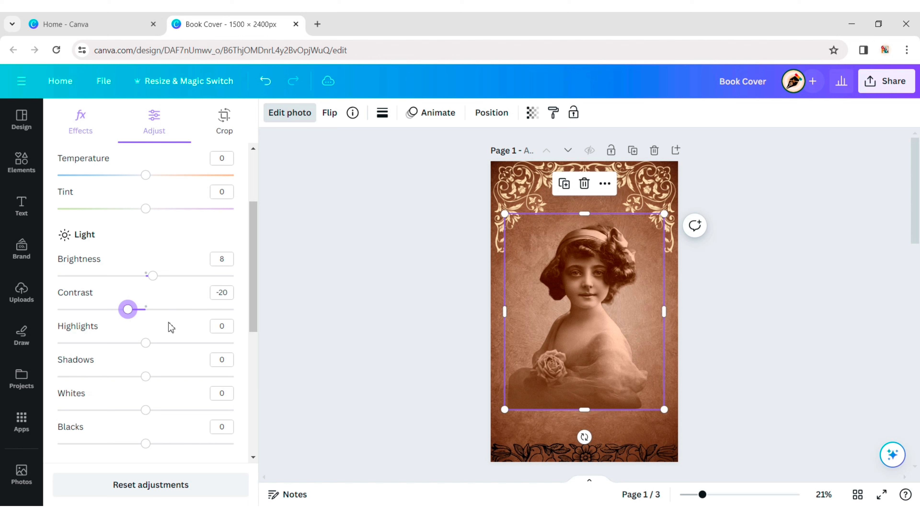
Set the portrait's overall saturation to 28, clarity to 97 and vignette to -59
scroll(171, 321, "down", 2)
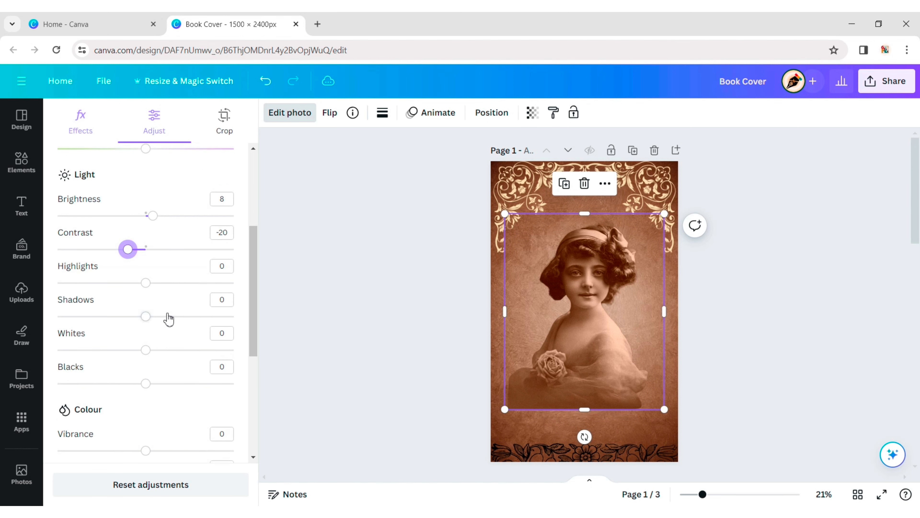
scroll(185, 315, "down", 8)
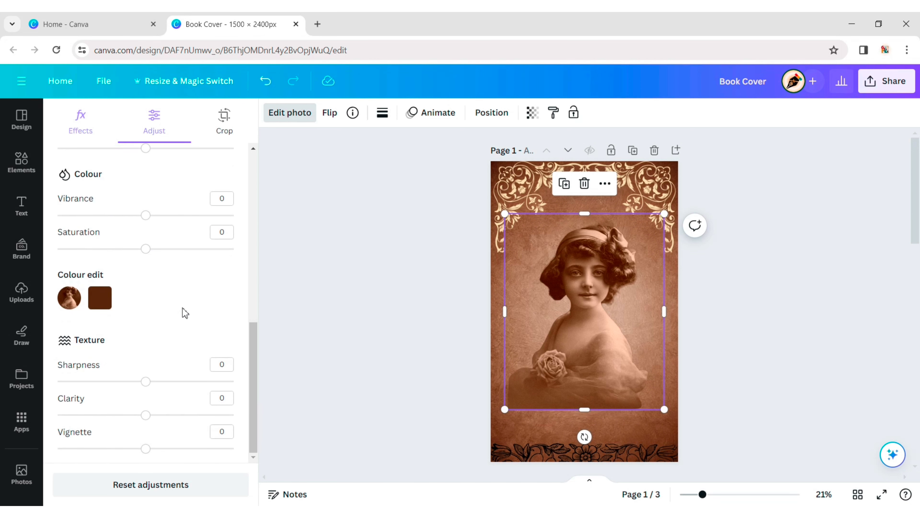
scroll(185, 313, "up", 2)
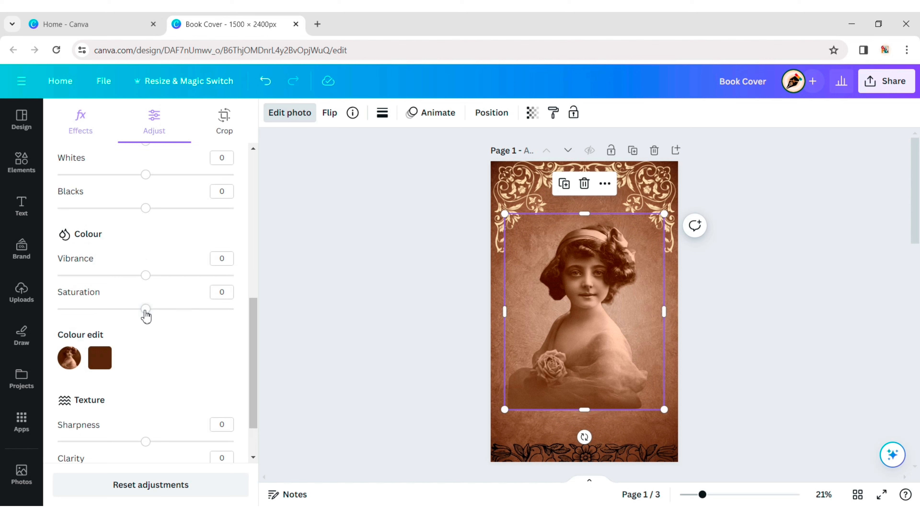
left_click_drag(147, 314, 170, 313)
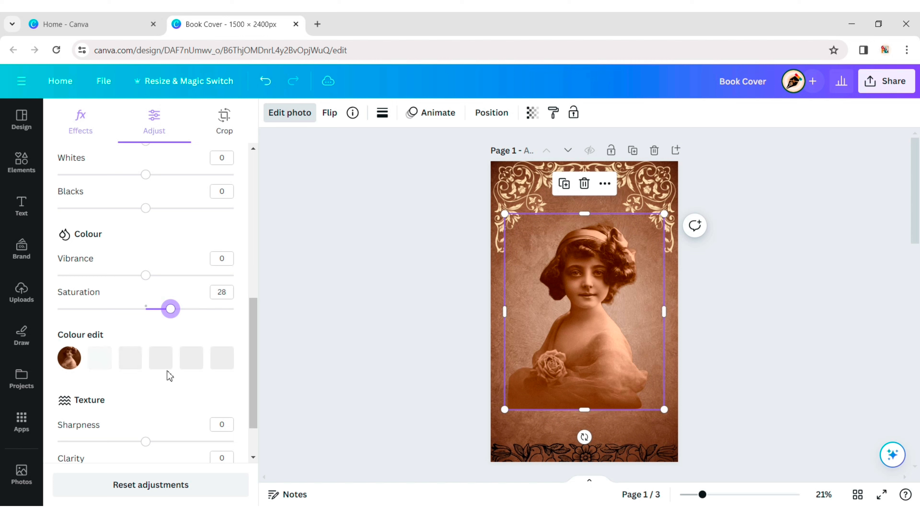
scroll(170, 375, "down", 2)
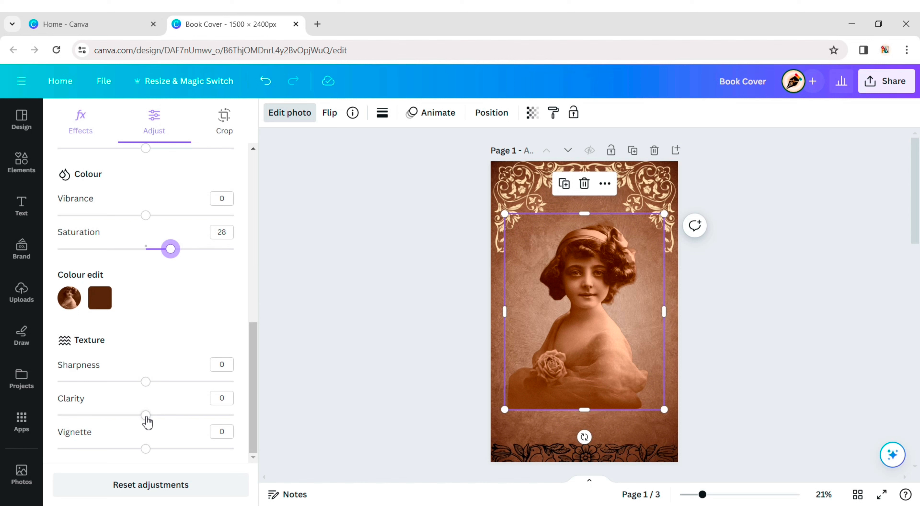
left_click_drag(147, 421, 233, 425)
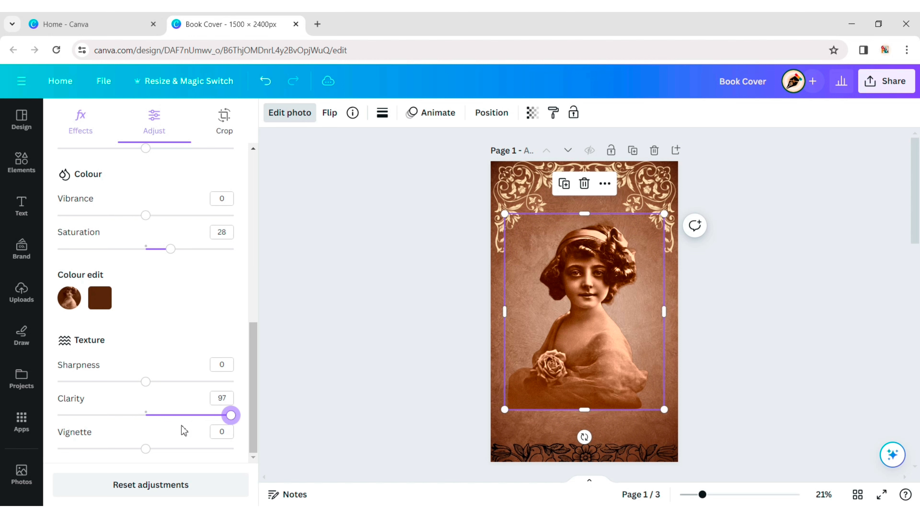
left_click_drag(146, 448, 94, 449)
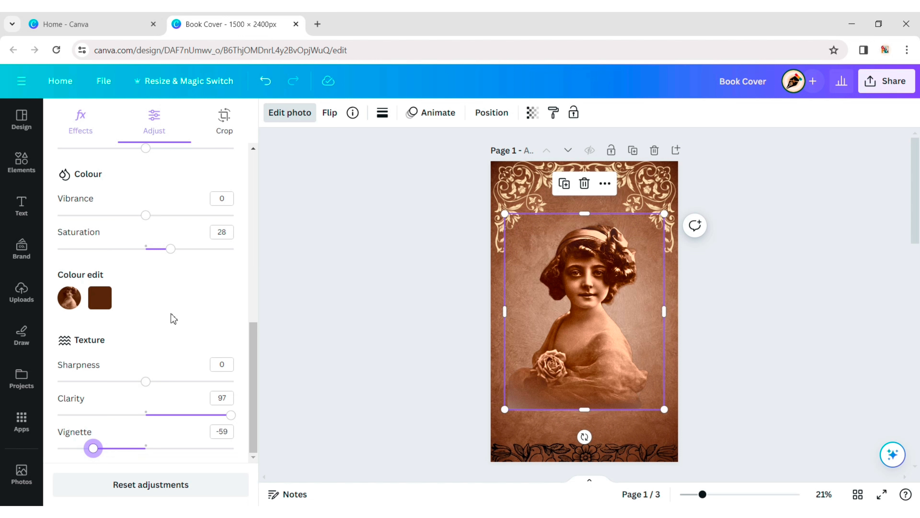
Edit the portrait's dark brown colour, setting its hue to 6 and saturation to -2
scroll(173, 319, "up", 3)
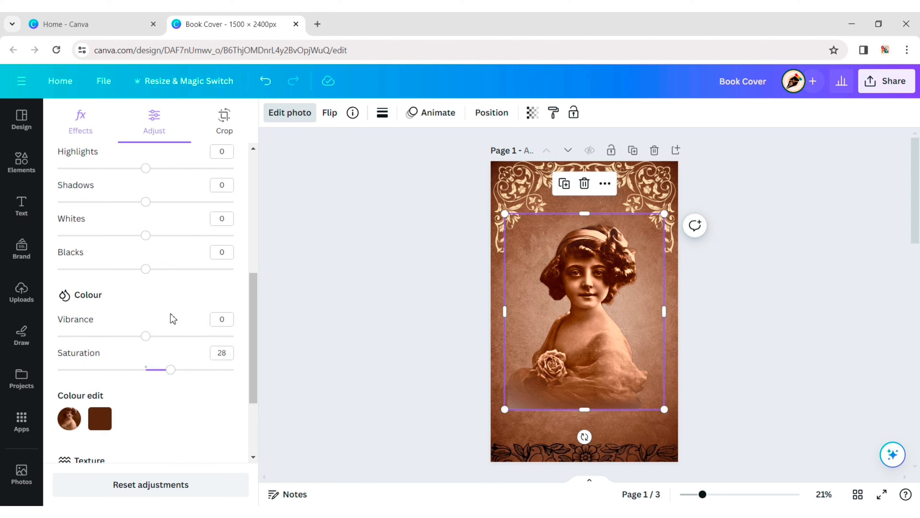
scroll(174, 318, "up", 5)
scroll(173, 319, "up", 2)
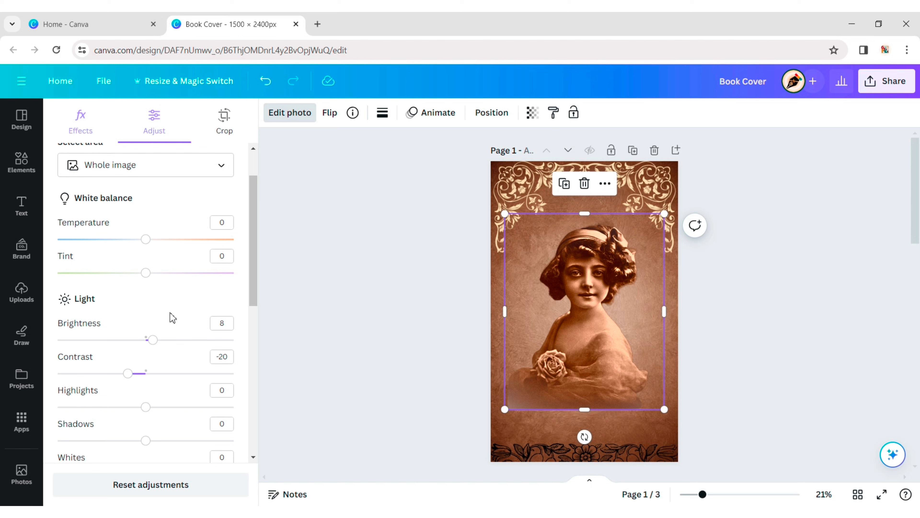
scroll(173, 318, "down", 8)
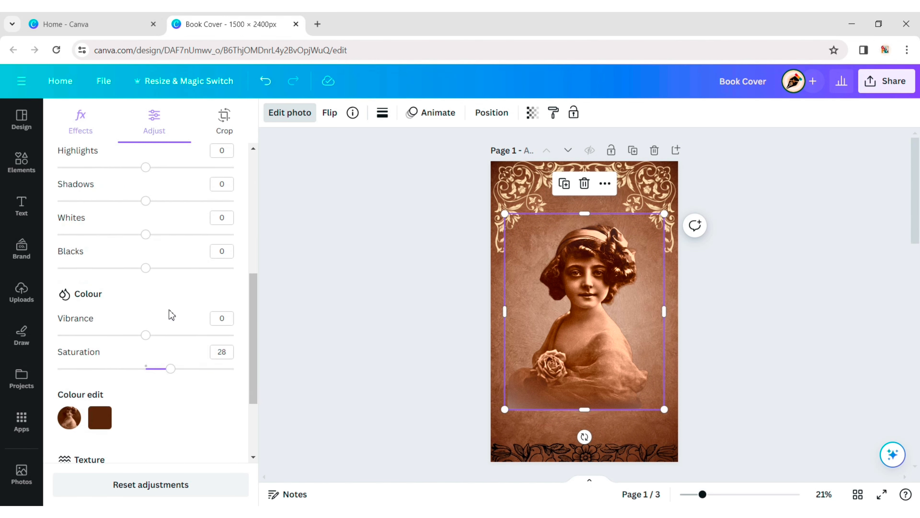
scroll(171, 315, "down", 4)
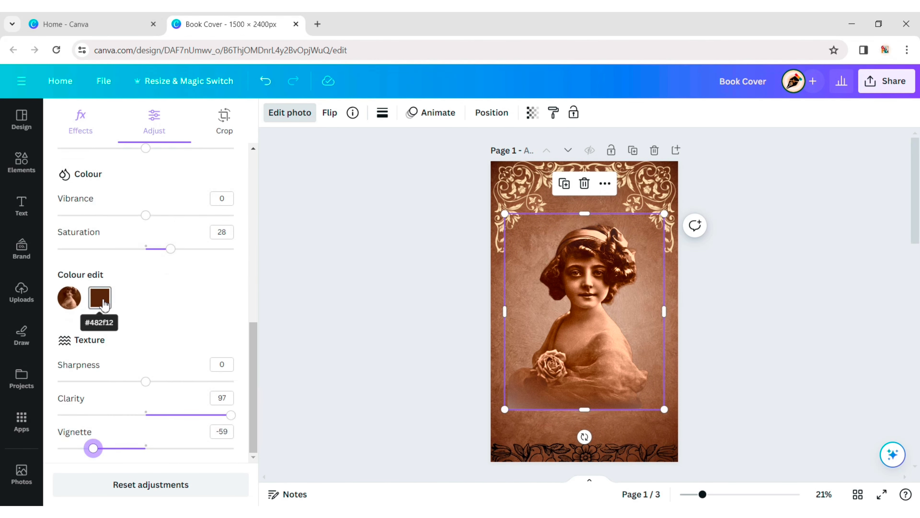
left_click(100, 298)
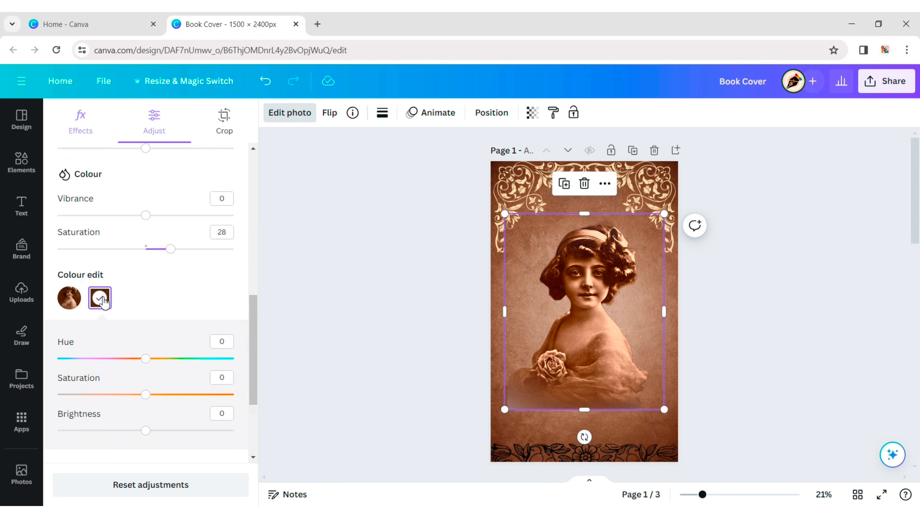
left_click_drag(148, 365, 150, 365)
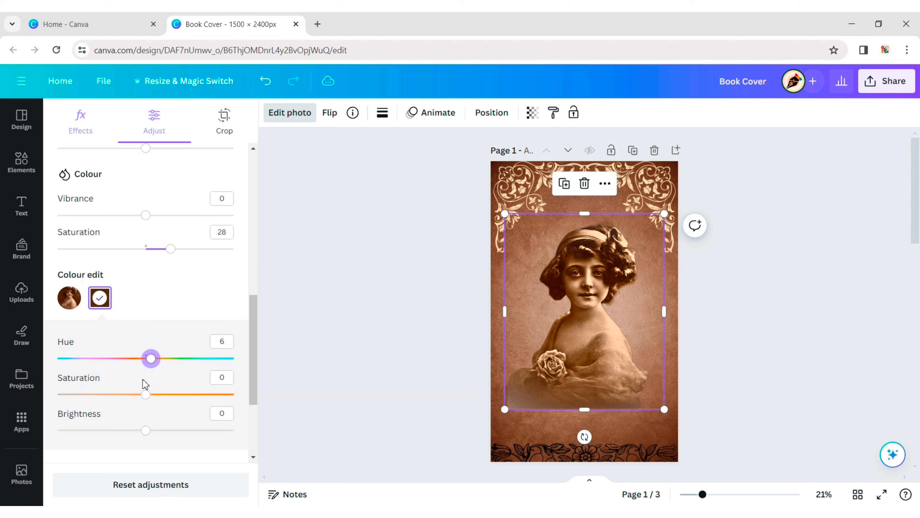
left_click_drag(147, 397, 144, 396)
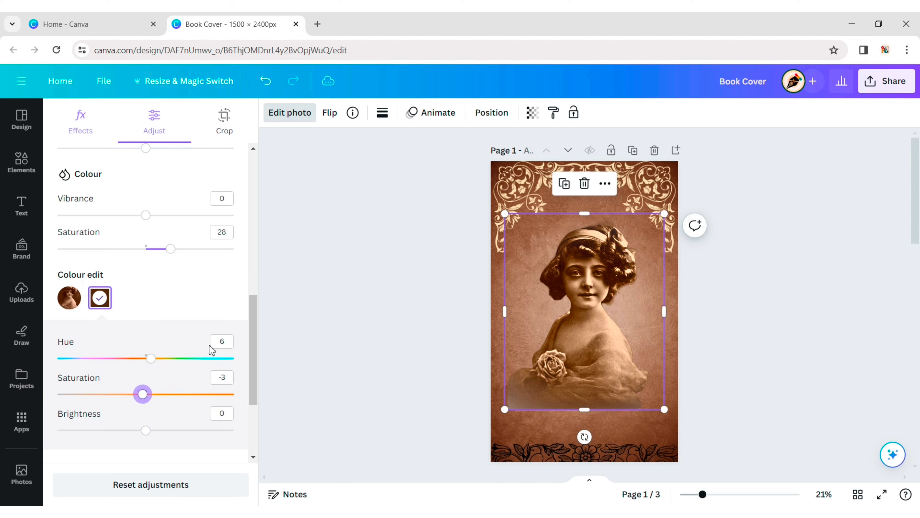
key("Escape")
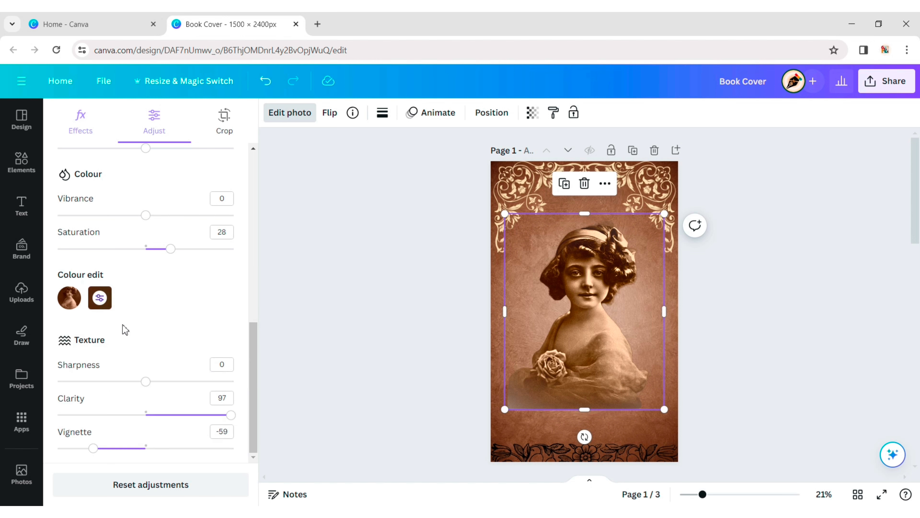
left_click(100, 297)
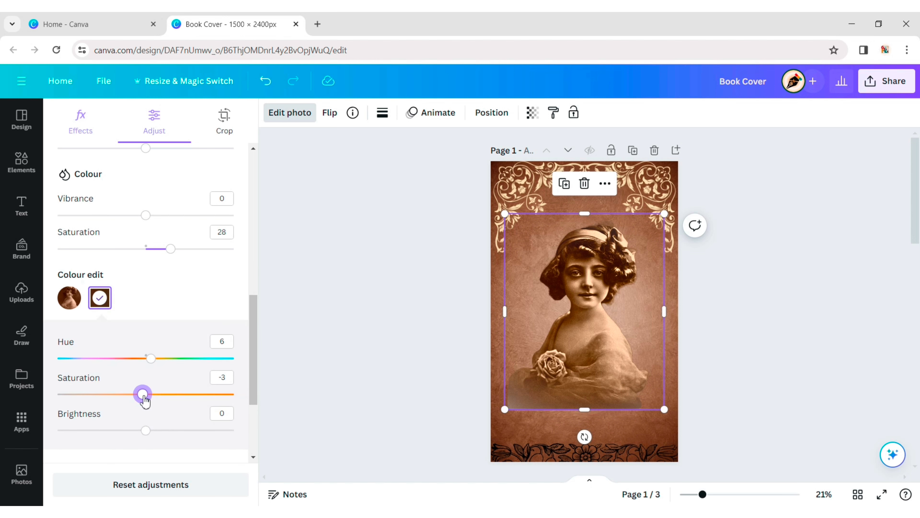
left_click_drag(144, 396, 145, 396)
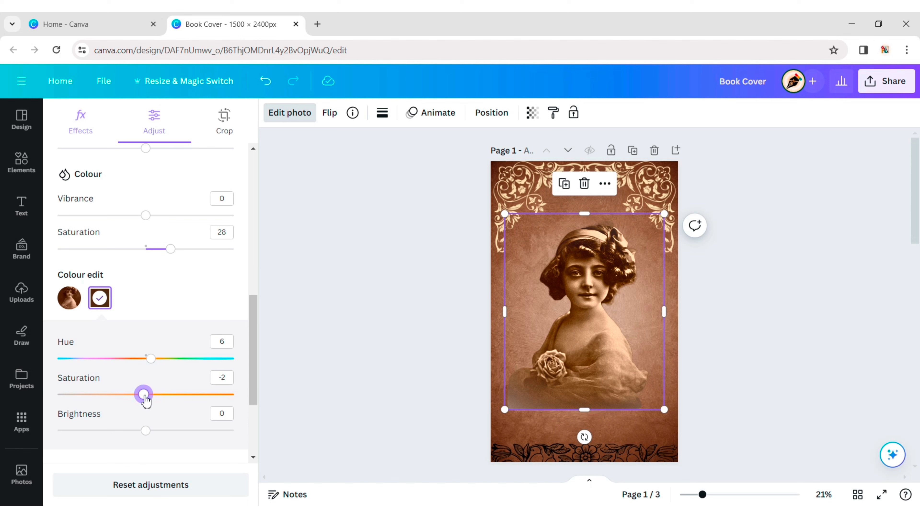
left_click(808, 405)
Set the portrait's transparency to 41 so it blends into the brown textured background
left_click(612, 346)
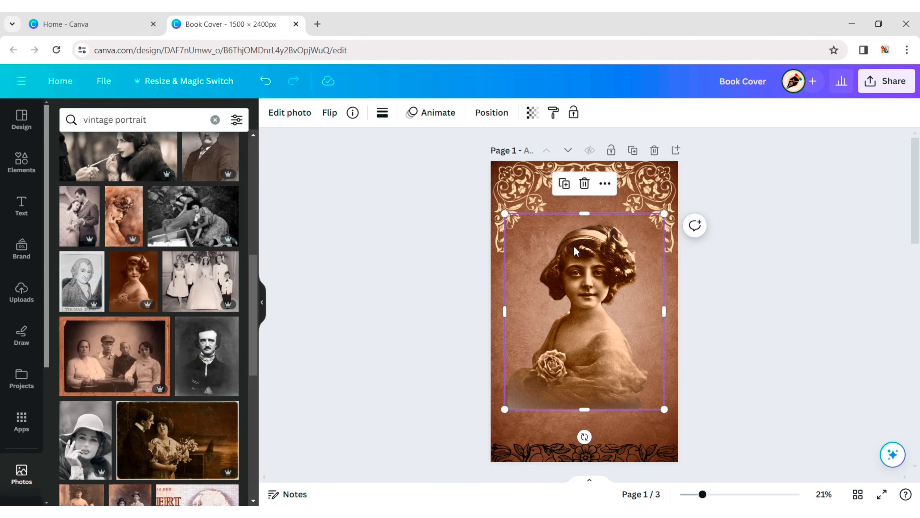
left_click(532, 112)
left_click_drag(533, 161, 467, 165)
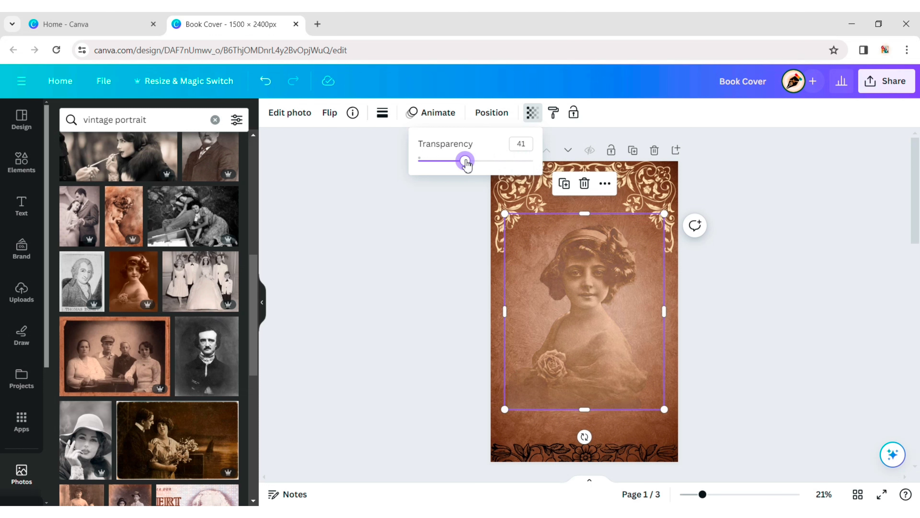
left_click(435, 260)
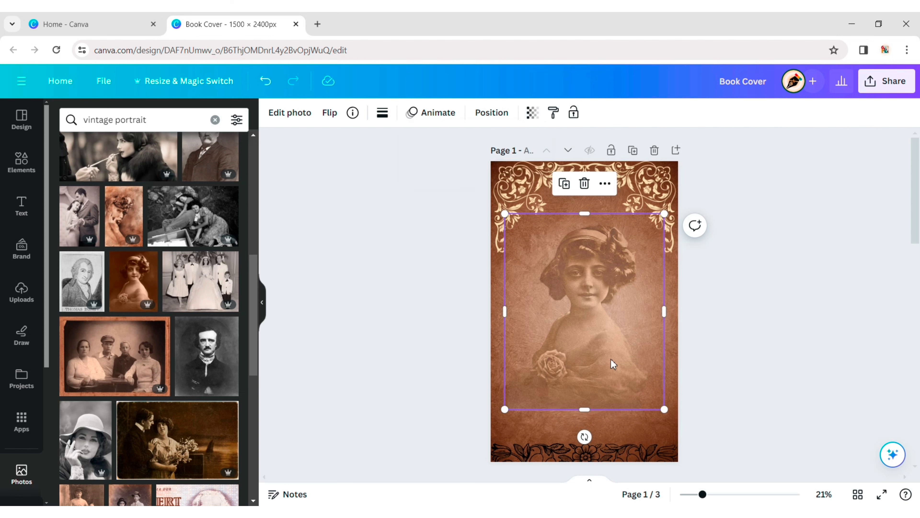
left_click(744, 336)
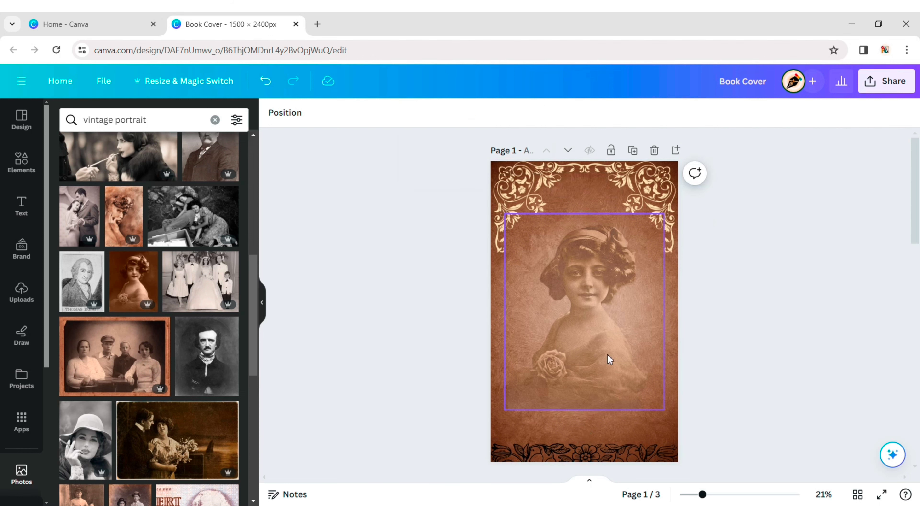
Enlarge the faded portrait to about the full page width and position it centrally between the upper and lower ornaments
left_click(514, 398)
left_click_drag(505, 410, 485, 433)
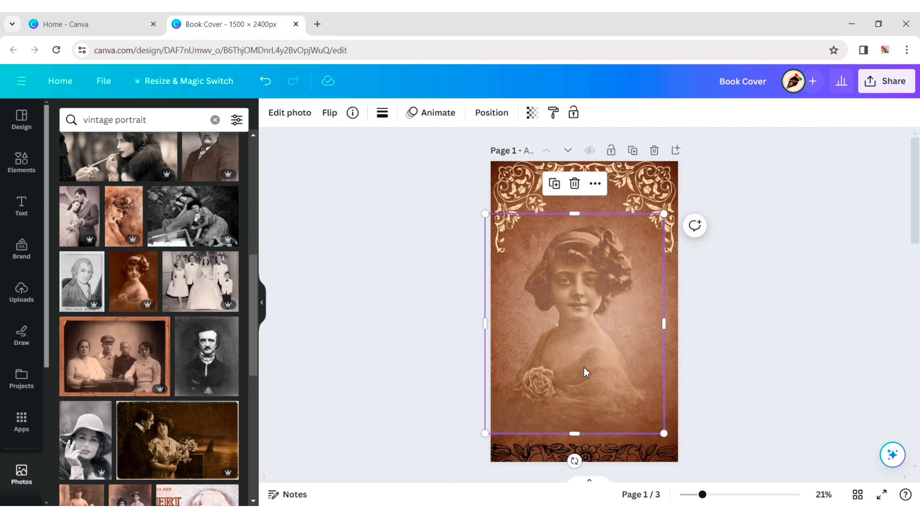
left_click_drag(586, 372, 593, 366)
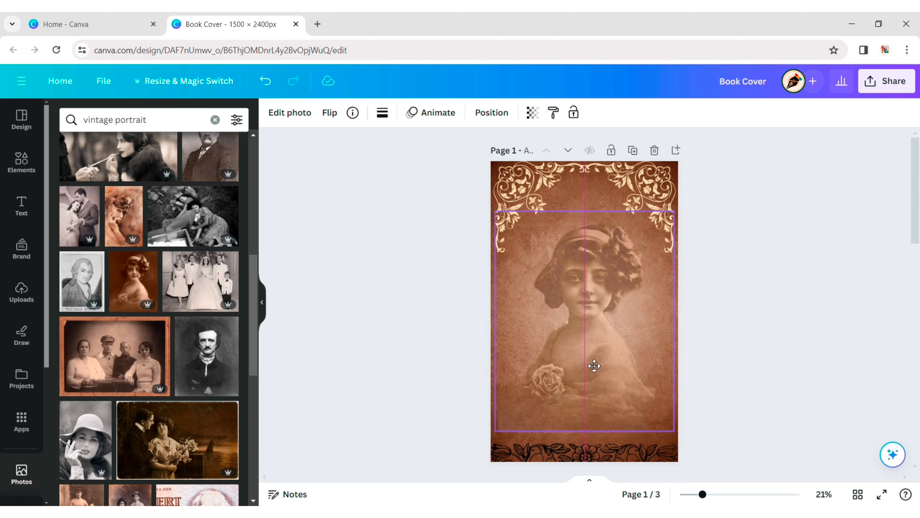
left_click_drag(674, 212, 684, 200)
left_click_drag(591, 304, 586, 305)
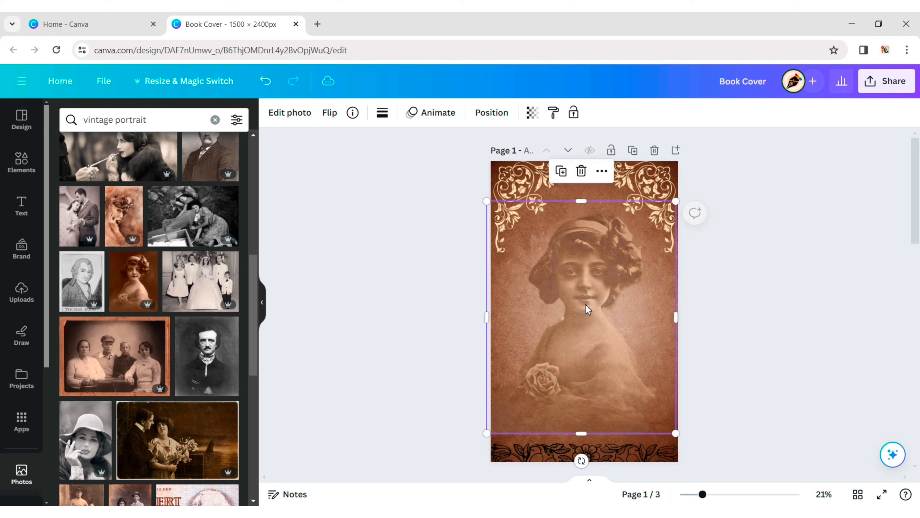
left_click(716, 428)
Add a heading reading "THE" and format it in Zuume Rough Bold at font size 80
left_click(21, 206)
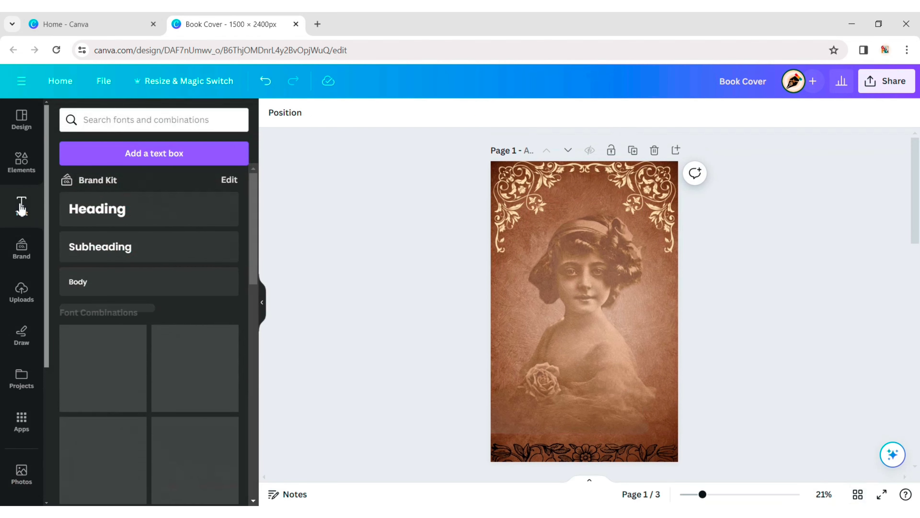
left_click(134, 214)
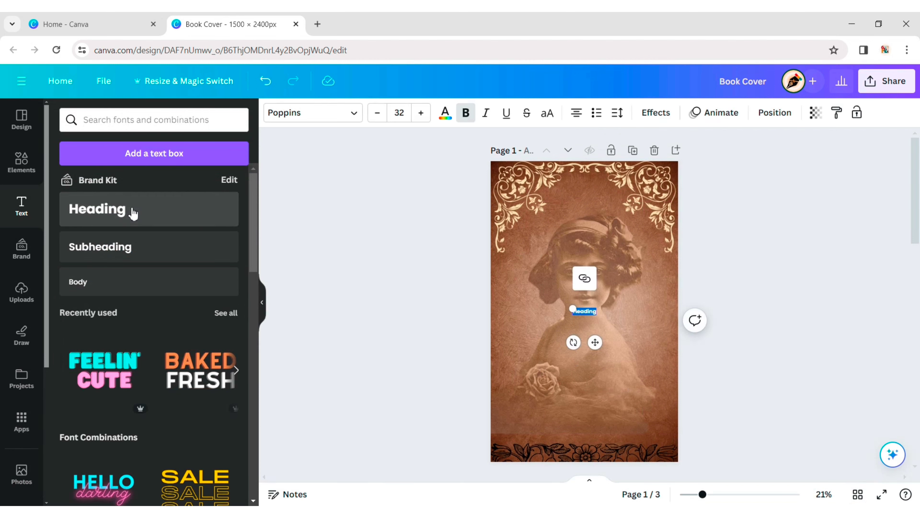
type("THE")
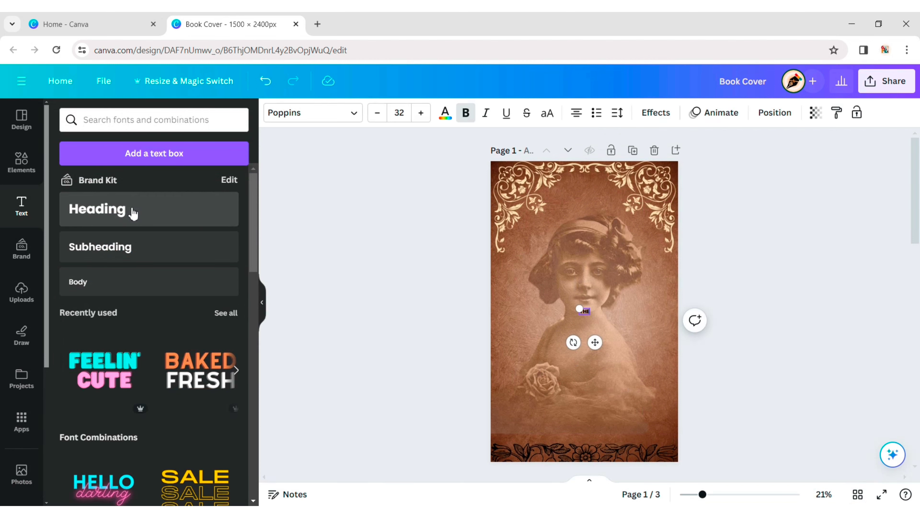
left_click(400, 113)
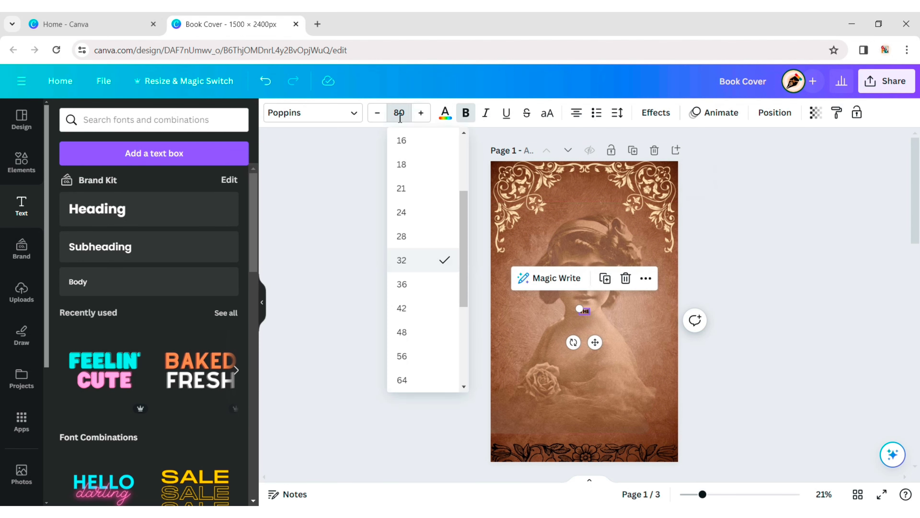
left_click(349, 113)
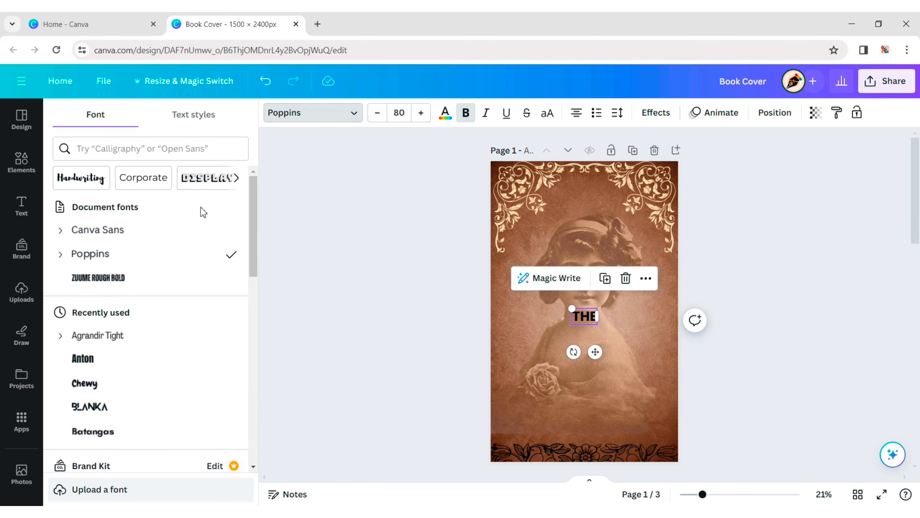
left_click(184, 286)
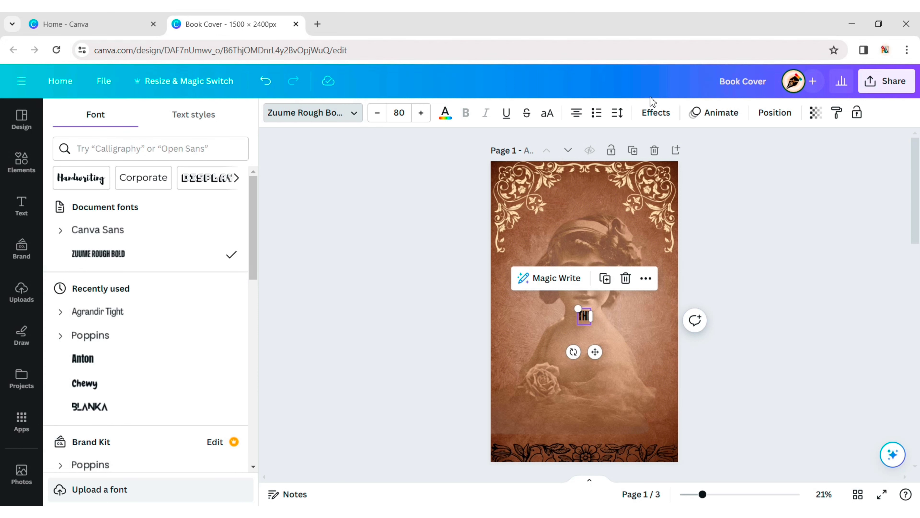
Set the line spacing of "THE" to 1, adjust its letter spacing, and move it down to the portrait's lower edge
left_click(617, 113)
left_click_drag(684, 196, 651, 207)
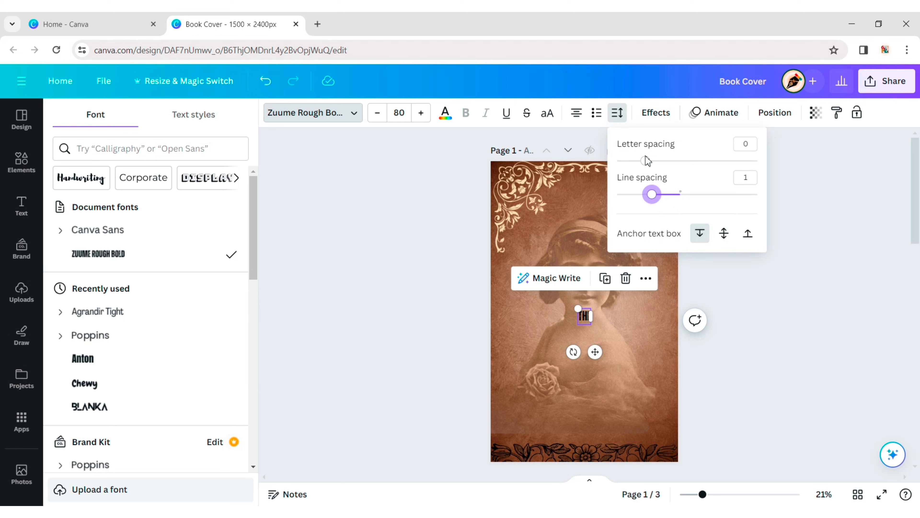
left_click_drag(646, 162, 651, 173)
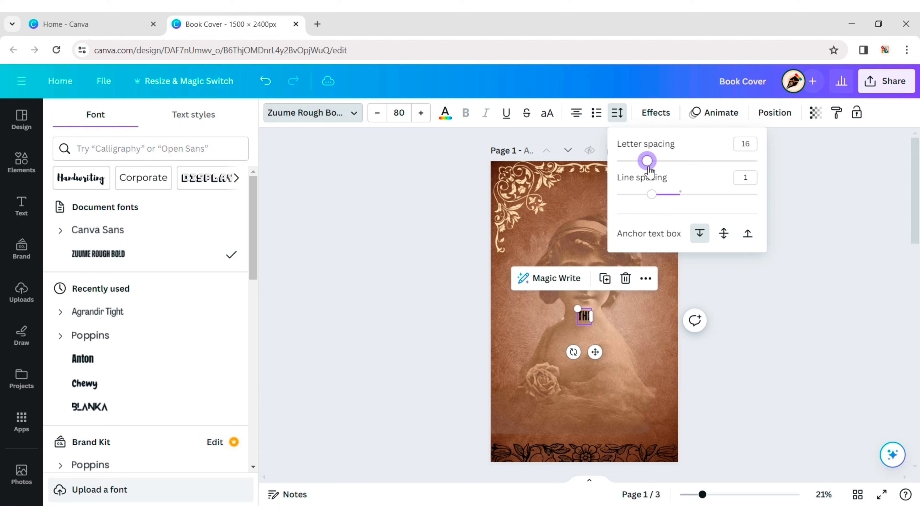
left_click(746, 143)
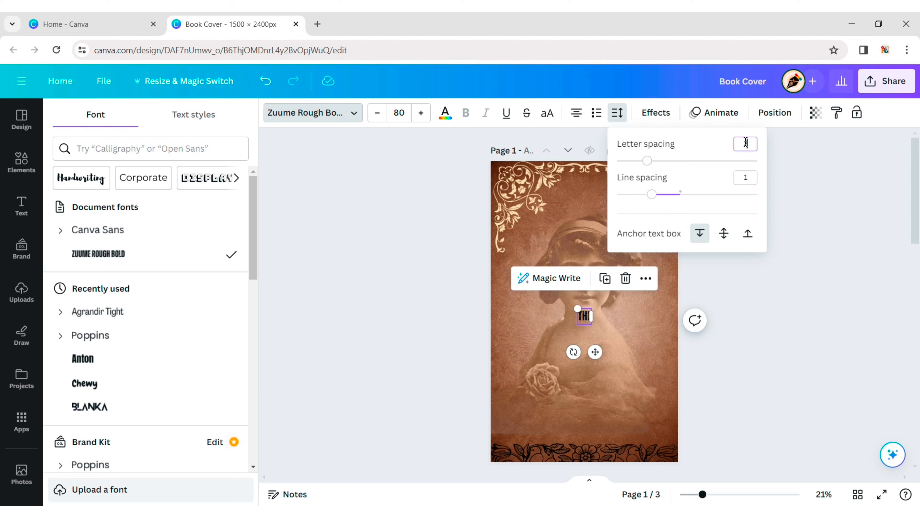
key("Return")
left_click_drag(595, 352, 592, 432)
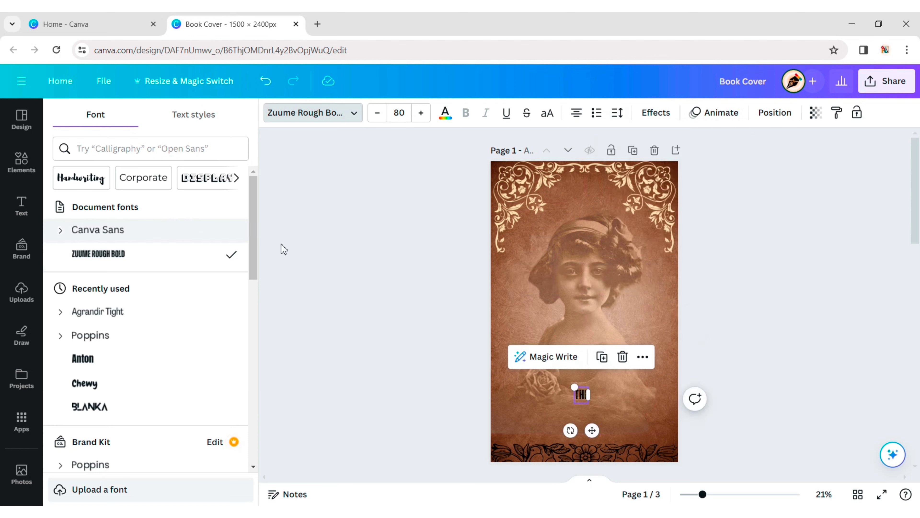
key("Escape")
Add a second heading reading "LAST CHAPTER" in Zuume Rough Bold at font size 250
left_click(163, 247)
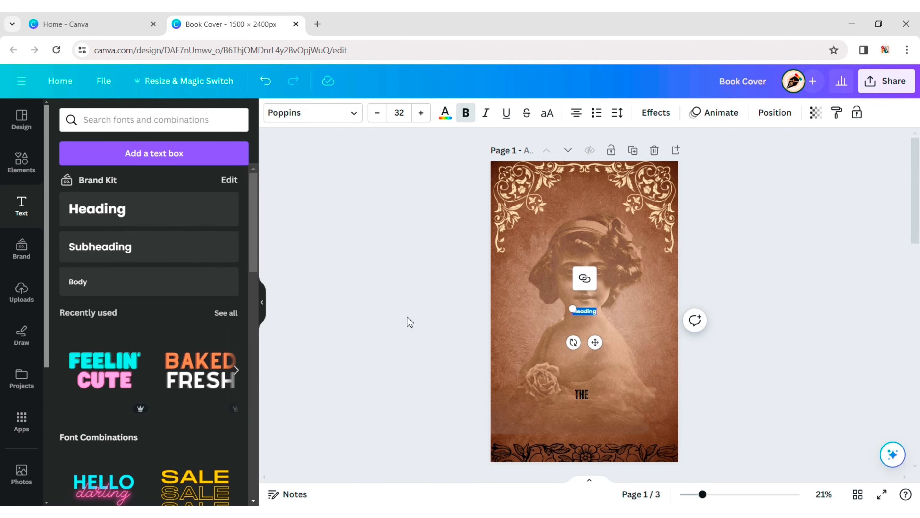
type("AST CHAPTER")
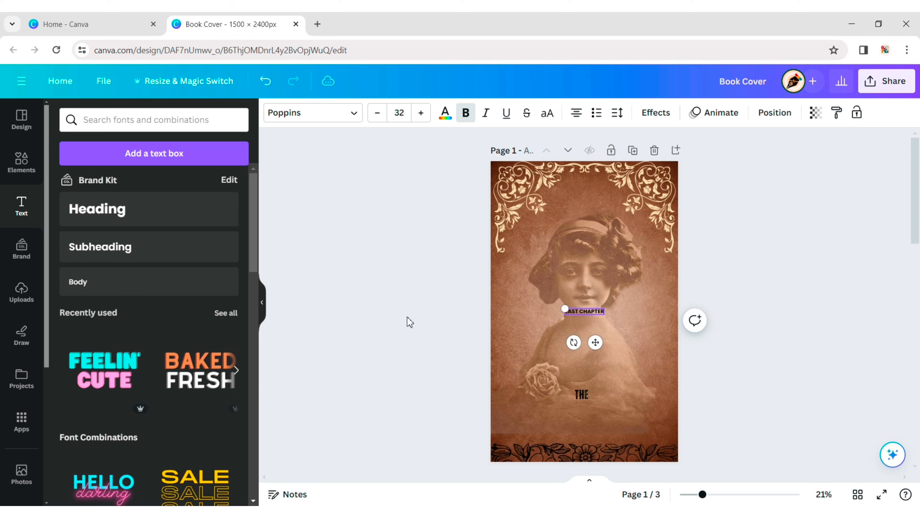
left_click(406, 118)
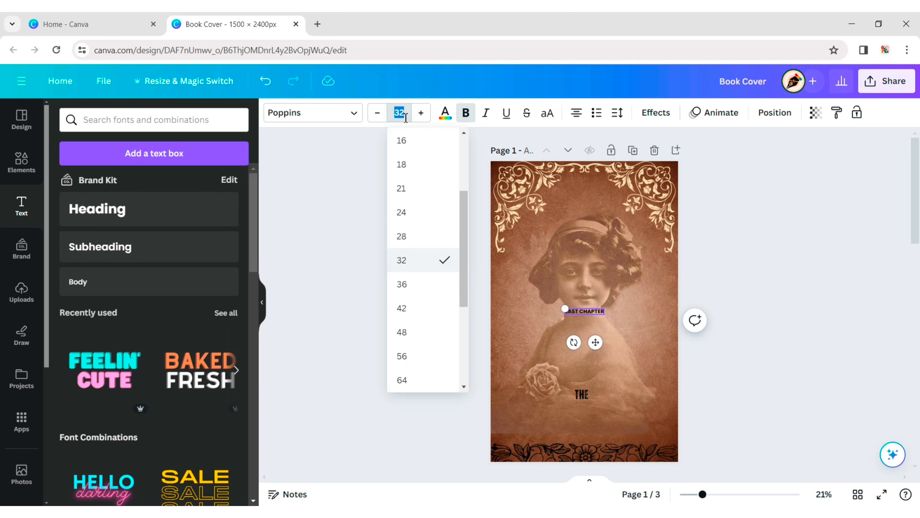
type("250")
left_click(350, 112)
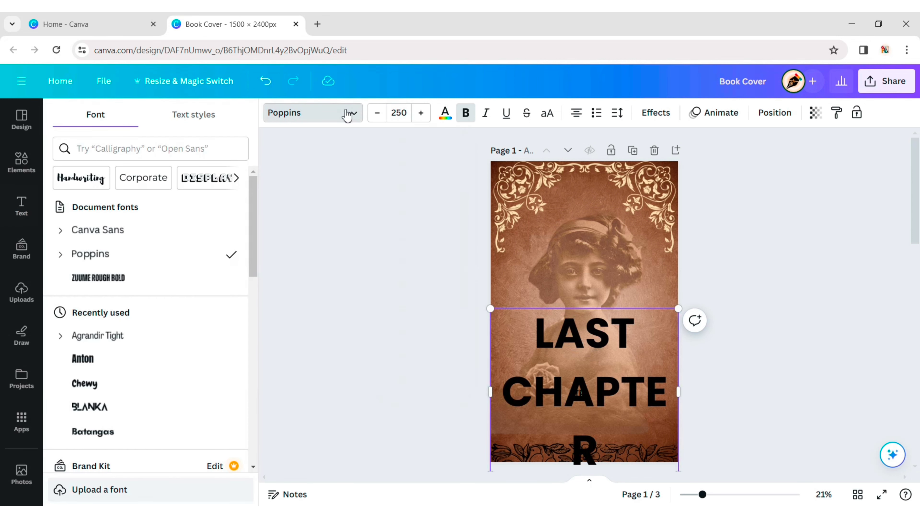
left_click(153, 288)
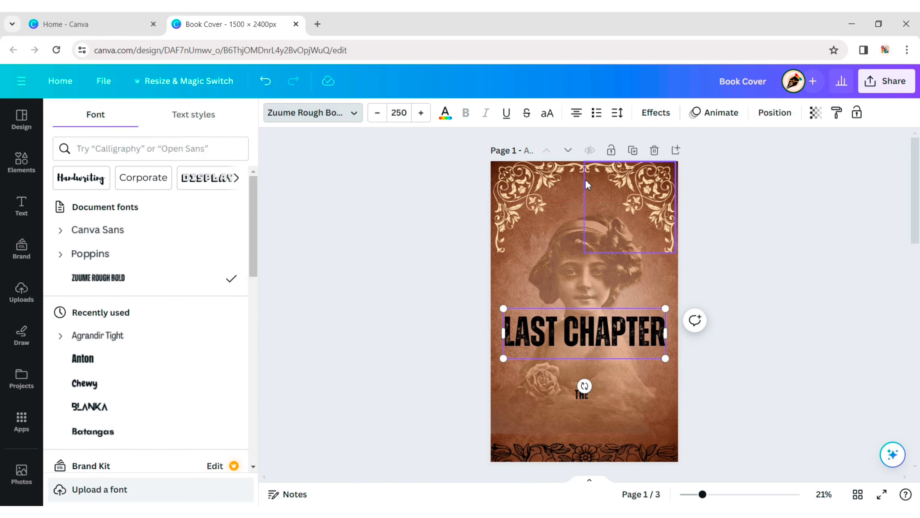
Set the line spacing of "LAST CHAPTER" to 1.01 and widen its letter spacing slightly
left_click(618, 114)
left_click_drag(664, 195, 655, 200)
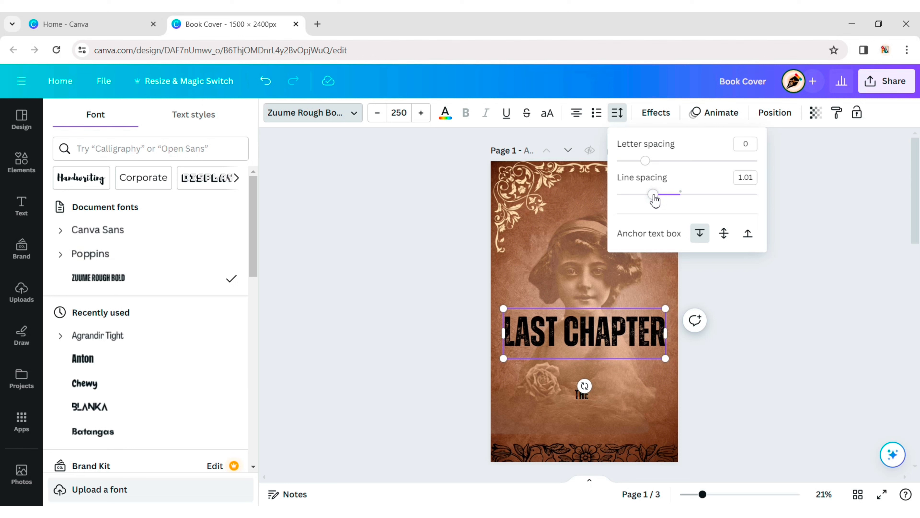
double_click(750, 145)
type("1")
key("Return")
Position "LAST CHAPTER" just above the lower floral border and centre "THE" horizontally over it
left_click(611, 339)
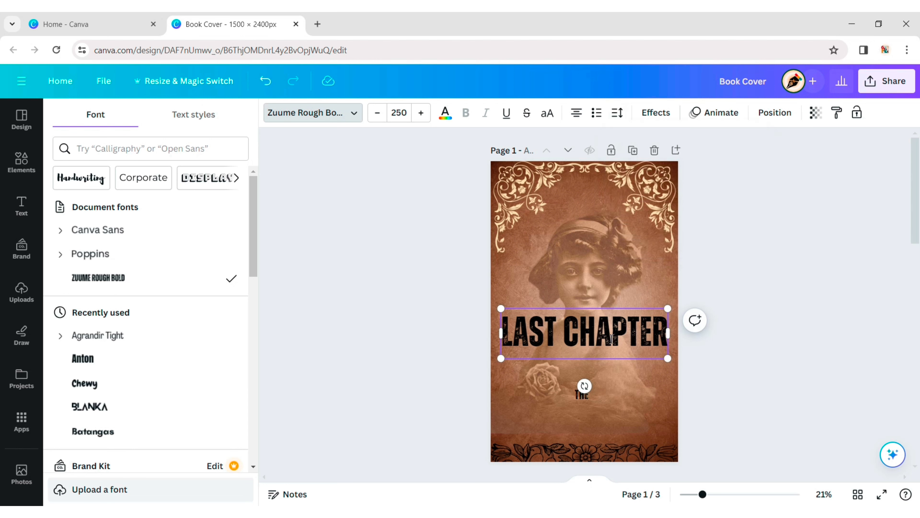
left_click_drag(599, 339, 594, 422)
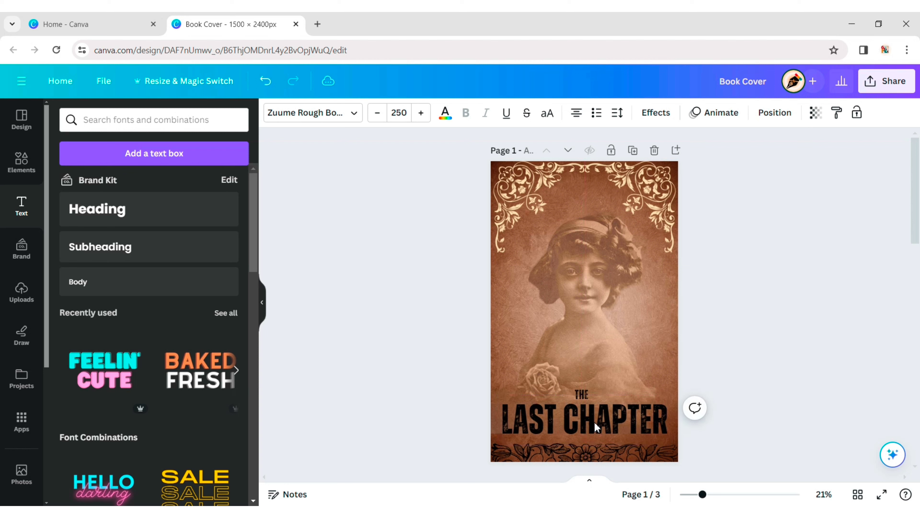
left_click(581, 395)
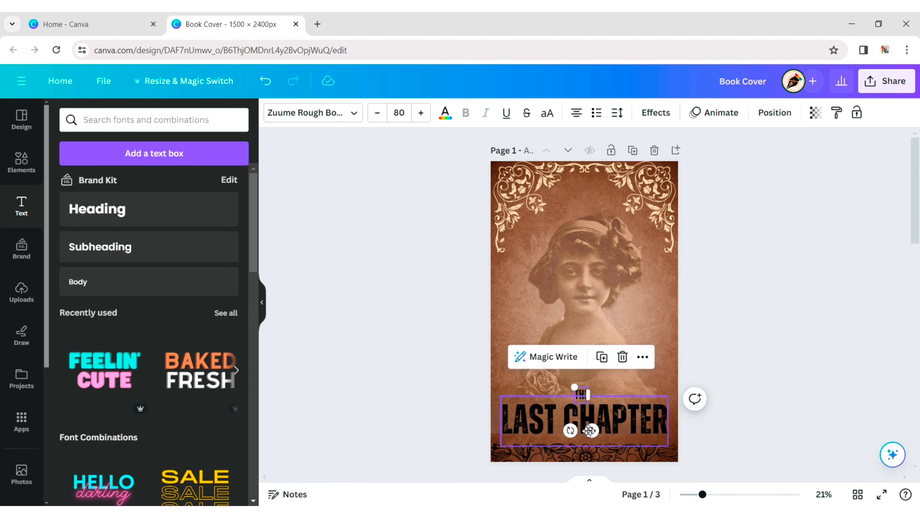
left_click_drag(590, 430, 596, 429)
left_click(650, 409)
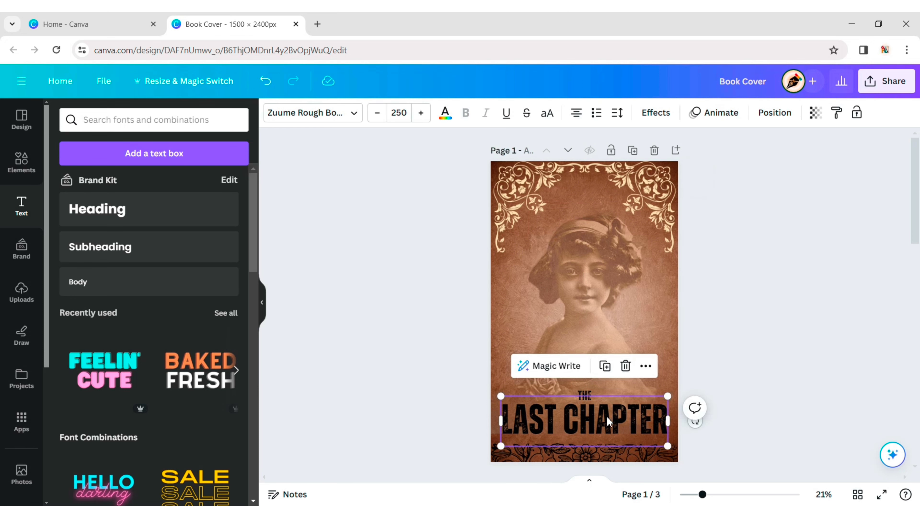
left_click_drag(590, 416, 591, 420)
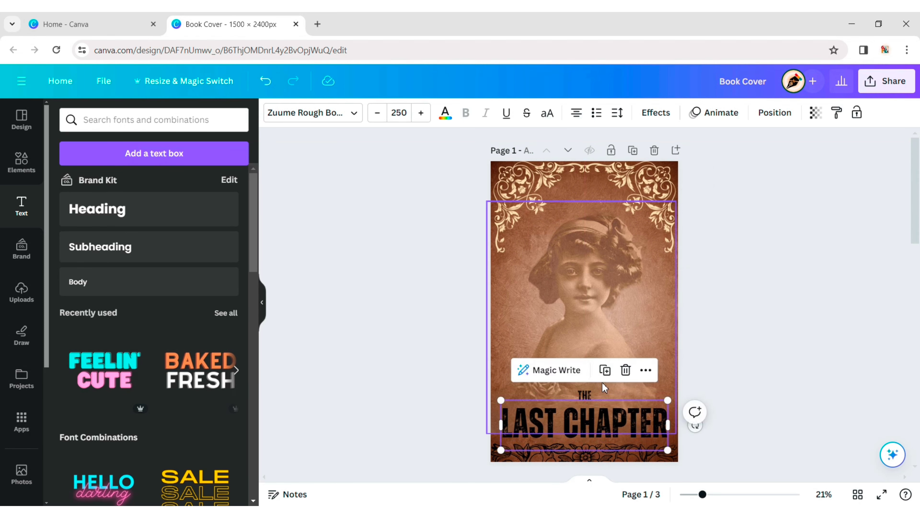
Nudge the faded portrait slightly downward so it sits closer behind the title text
left_click(637, 321)
left_click(637, 321)
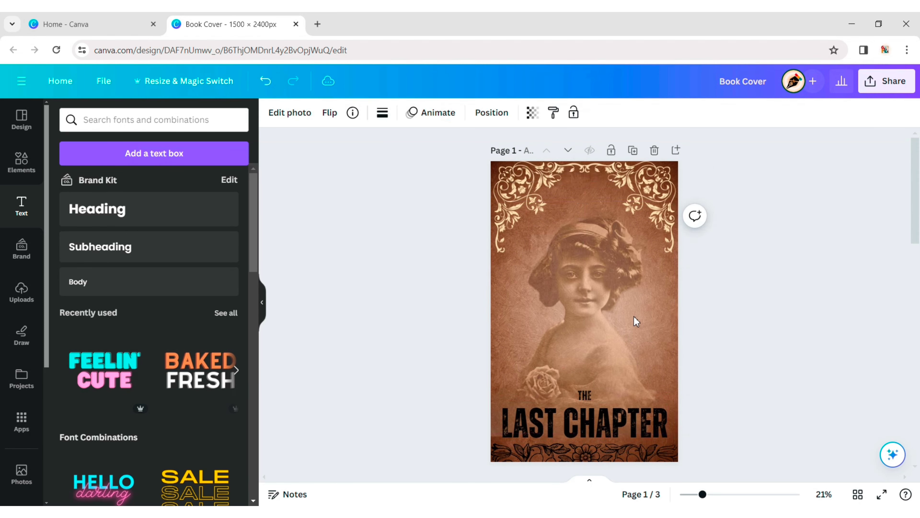
left_click(637, 321)
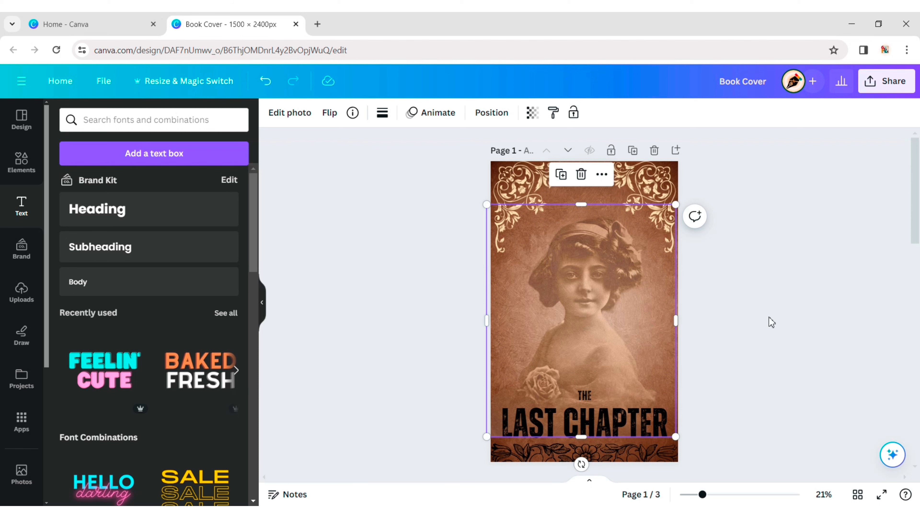
left_click(719, 323)
Recolour both title texts, "THE" and "LAST CHAPTER", with the dark brown document colour #47311b
left_click(586, 394)
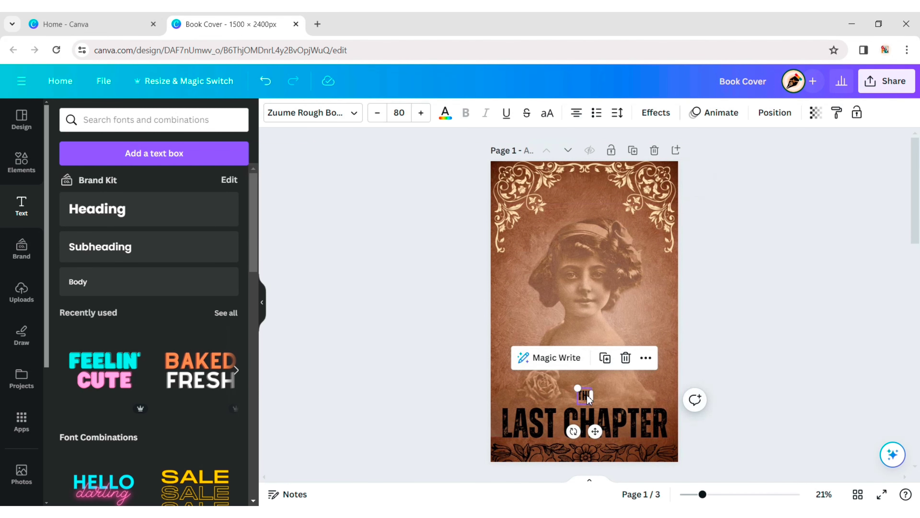
left_click(448, 115)
left_click(164, 185)
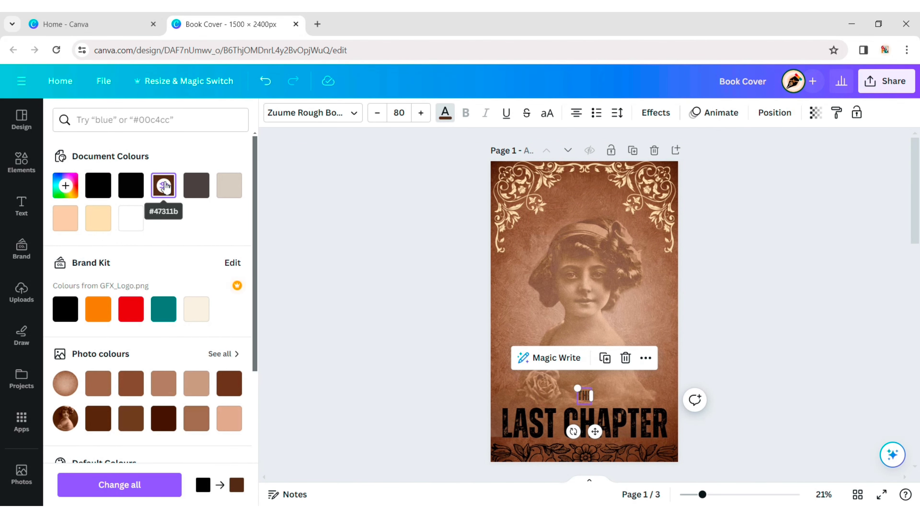
left_click(616, 423)
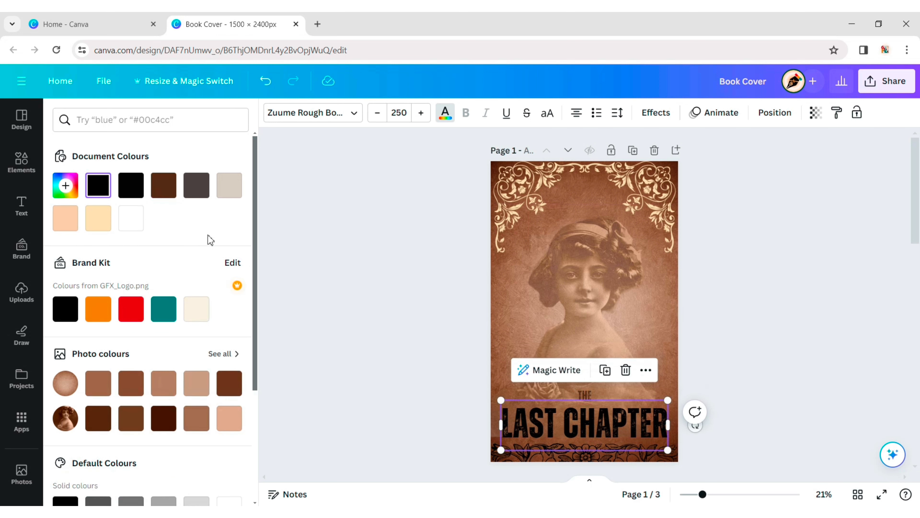
left_click(163, 186)
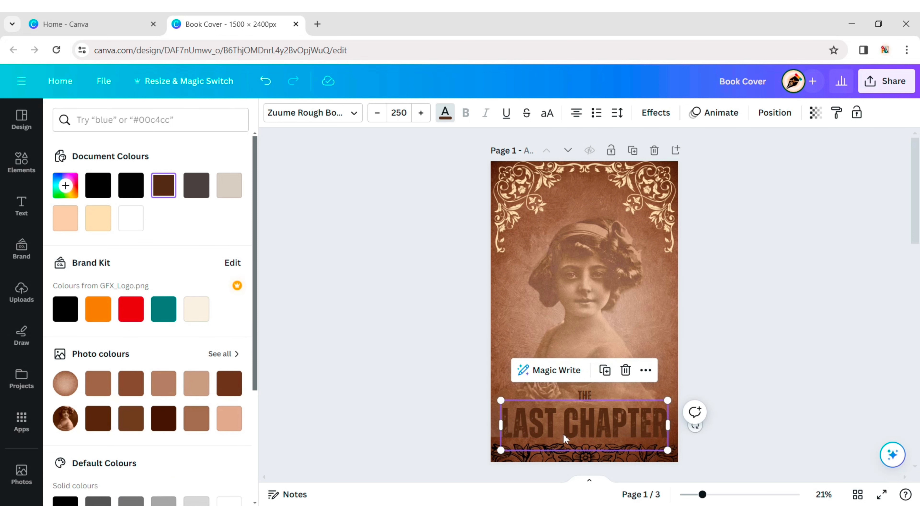
Recolour the lower floral border and both upper corner ornaments with the light peach document colour
left_click(583, 460)
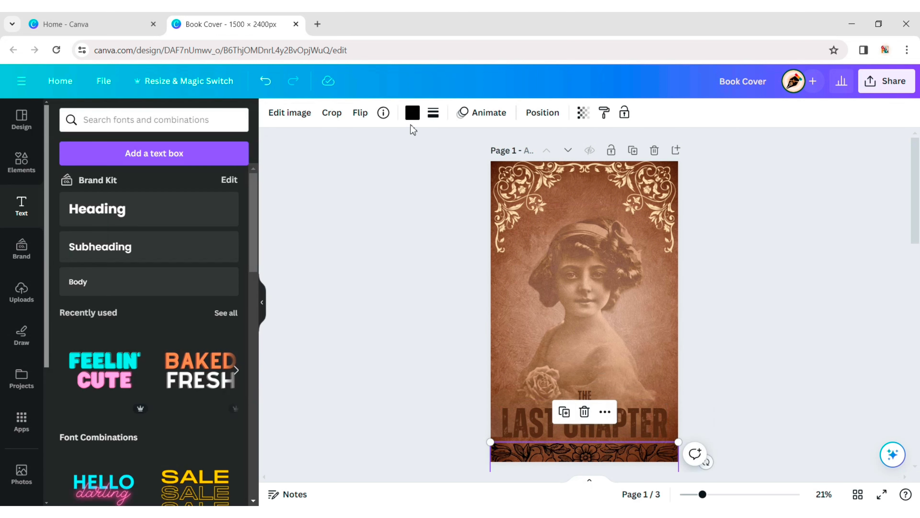
left_click(412, 113)
left_click(229, 186)
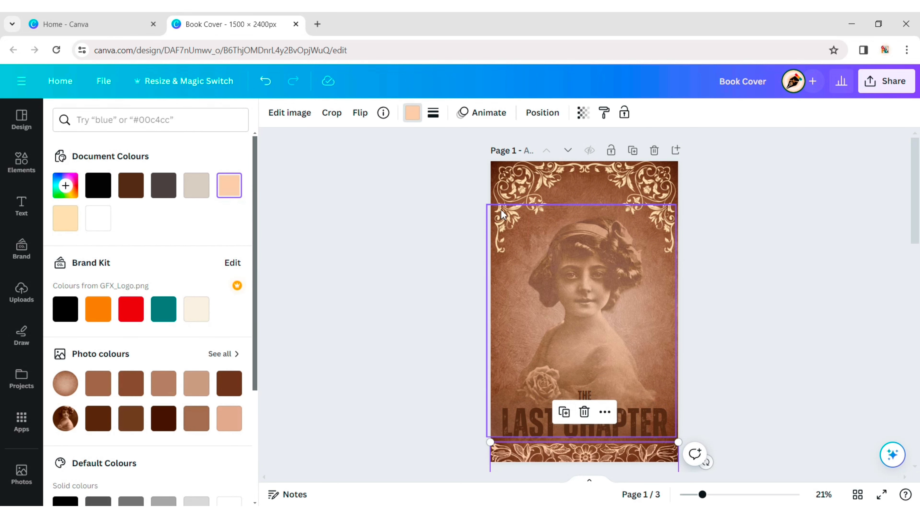
left_click(518, 192)
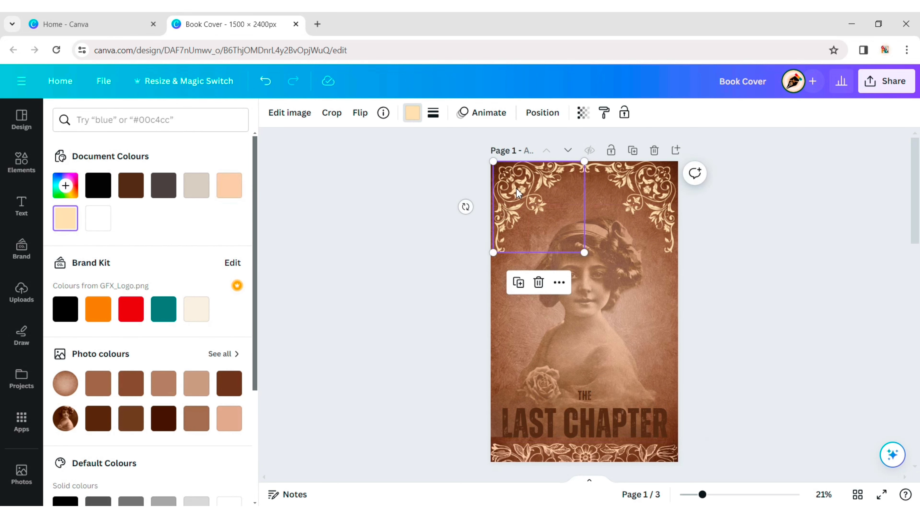
left_click(235, 193)
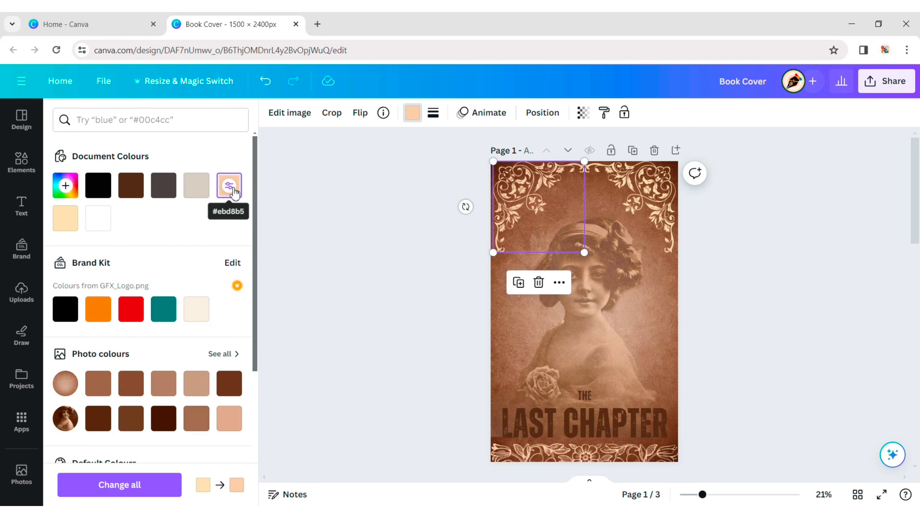
left_click(641, 186)
left_click(196, 186)
key("Escape")
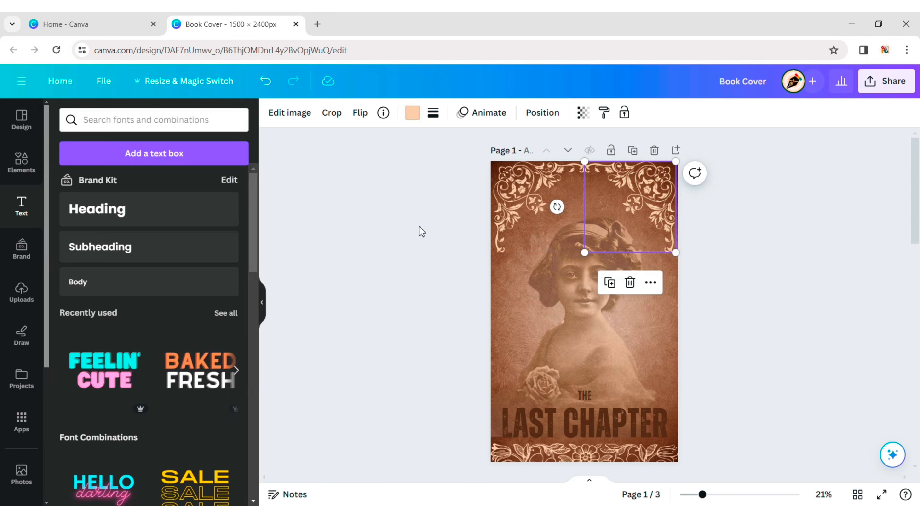
Set the transparency of both upper corner ornaments to 35
left_click(516, 194)
left_click(582, 116)
left_click_drag(581, 161, 512, 174)
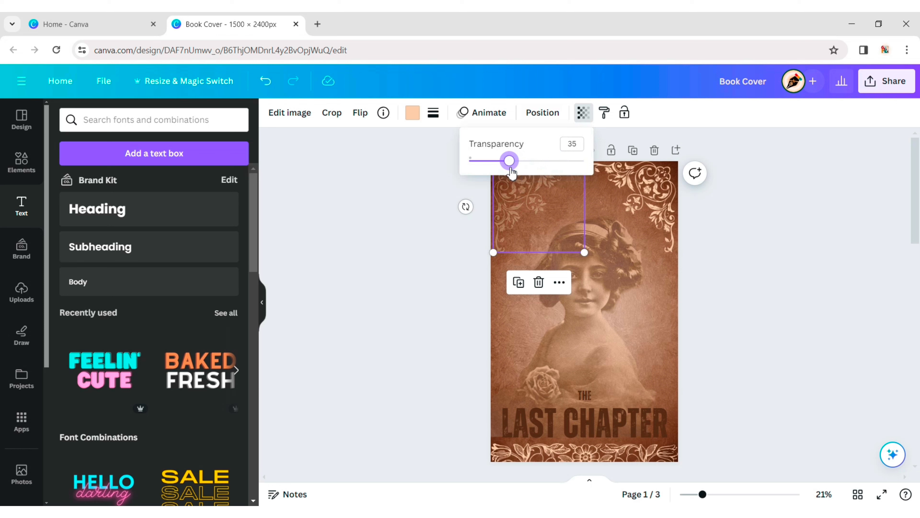
left_click(655, 180)
left_click(580, 120)
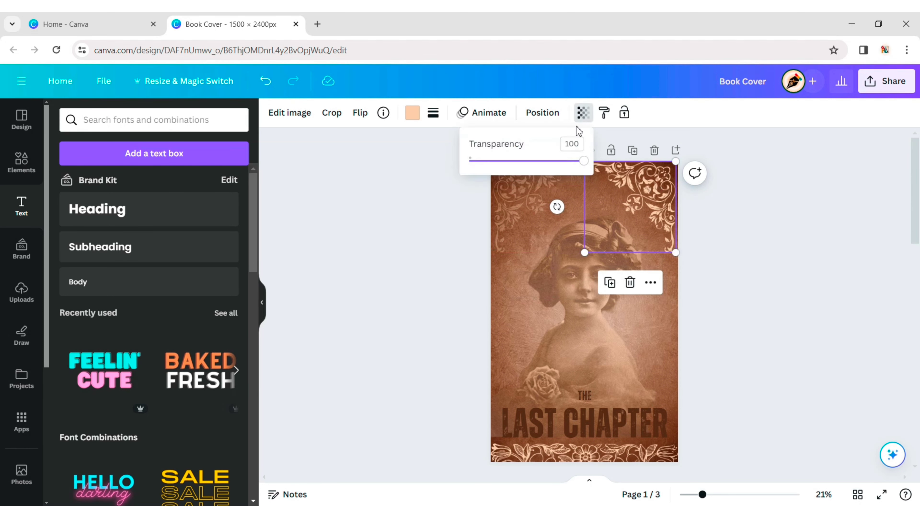
left_click_drag(586, 167, 512, 171)
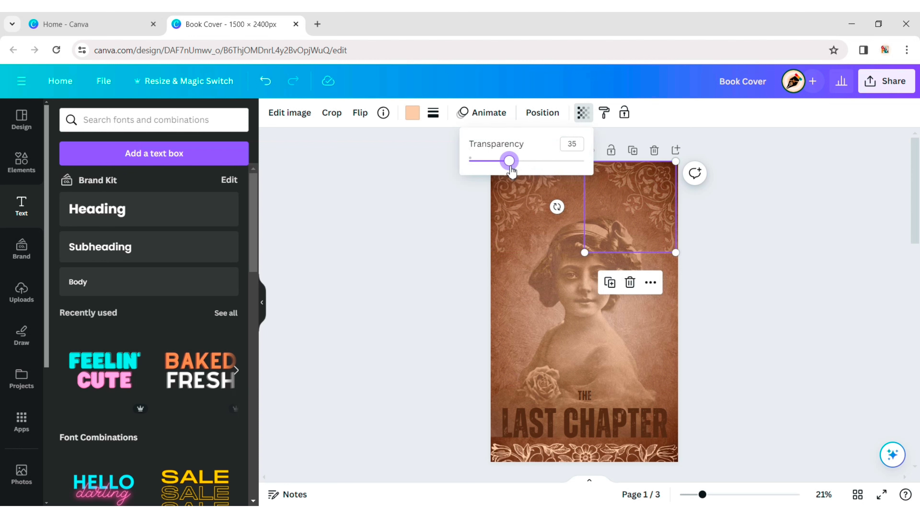
Set the lower floral border's transparency to 51 and deselect it
left_click(584, 457)
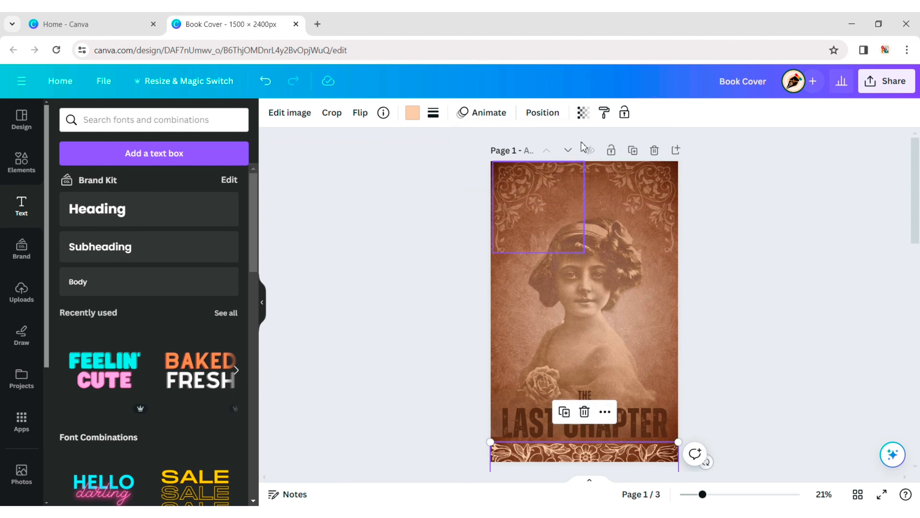
left_click(583, 112)
left_click_drag(584, 168, 529, 168)
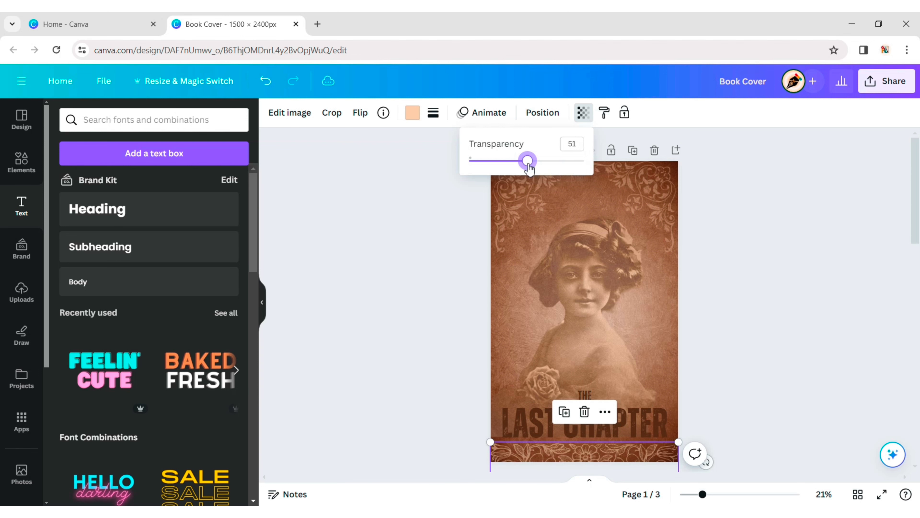
left_click(426, 277)
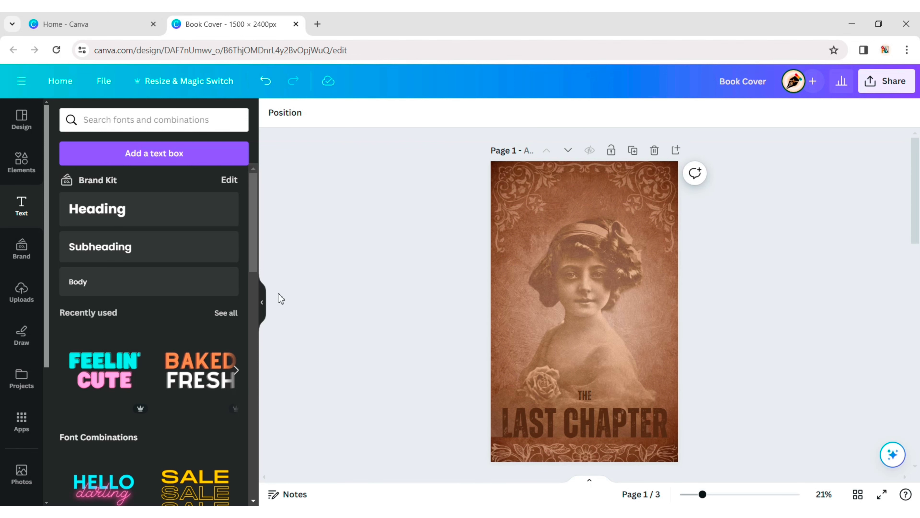
Download the finished book cover as a PNG with the export size increased
left_click(263, 302)
left_click(895, 81)
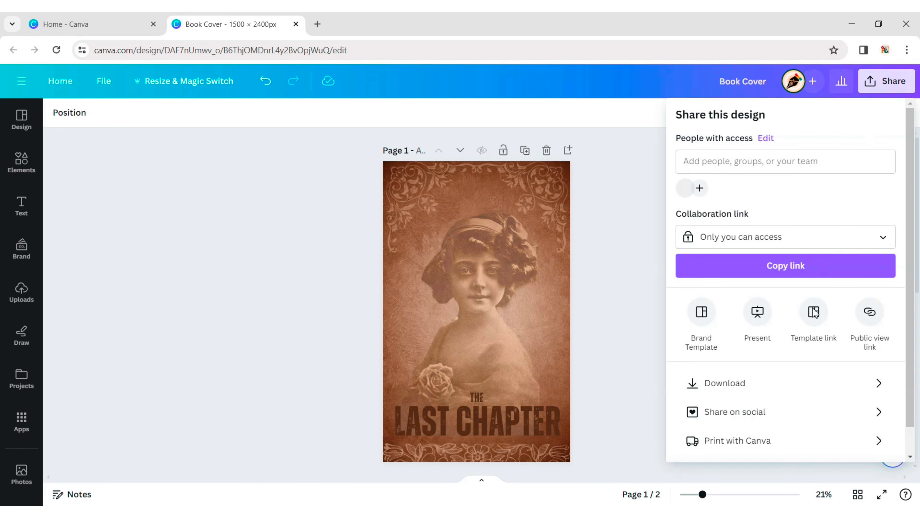
left_click(724, 382)
left_click_drag(719, 206, 905, 205)
left_click(796, 401)
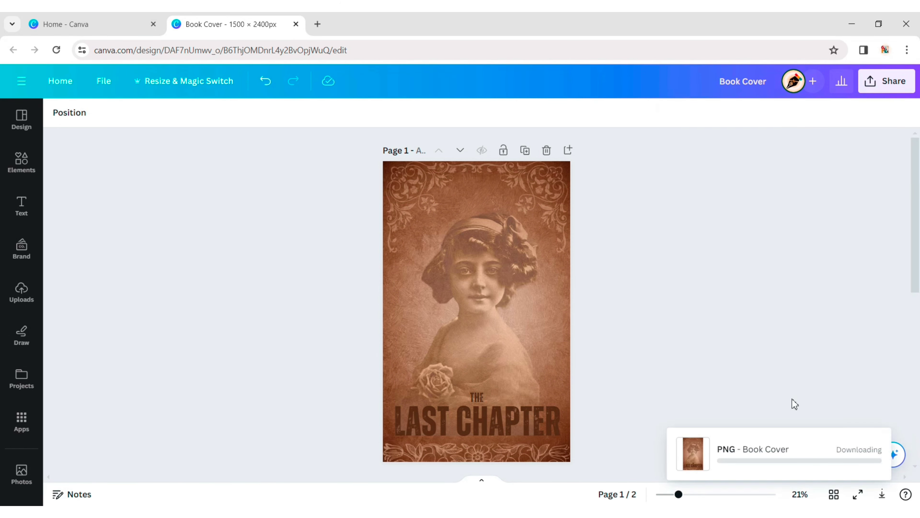